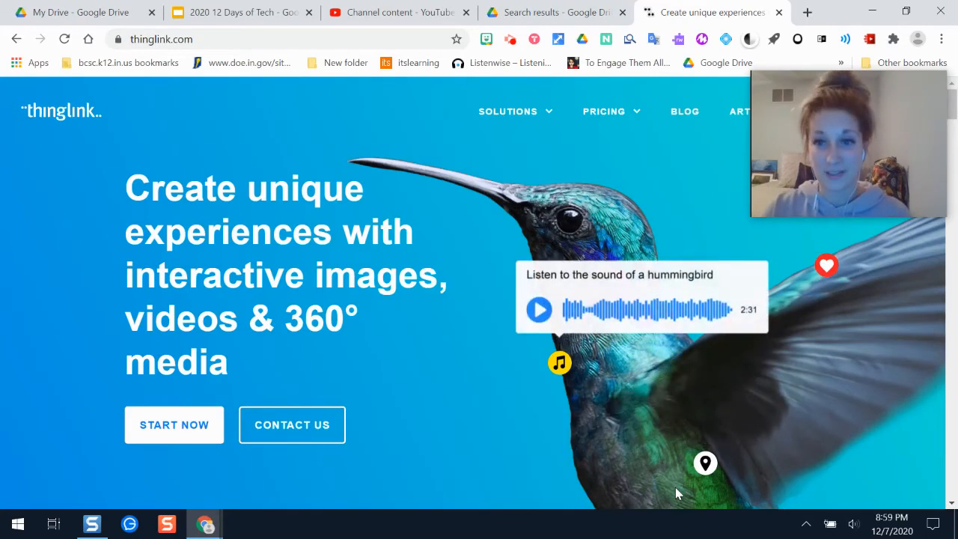
# Step: Log in to ThingLink with the Google account
pyautogui.moveTo(860, 169); pyautogui.dragTo(823, 411)
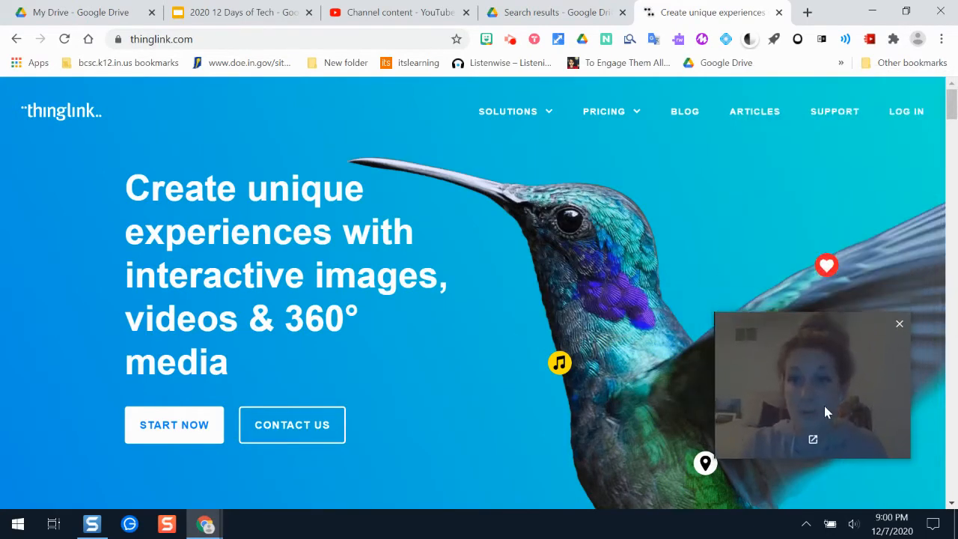
pyautogui.moveTo(827, 374); pyautogui.dragTo(837, 408)
pyautogui.click(905, 111)
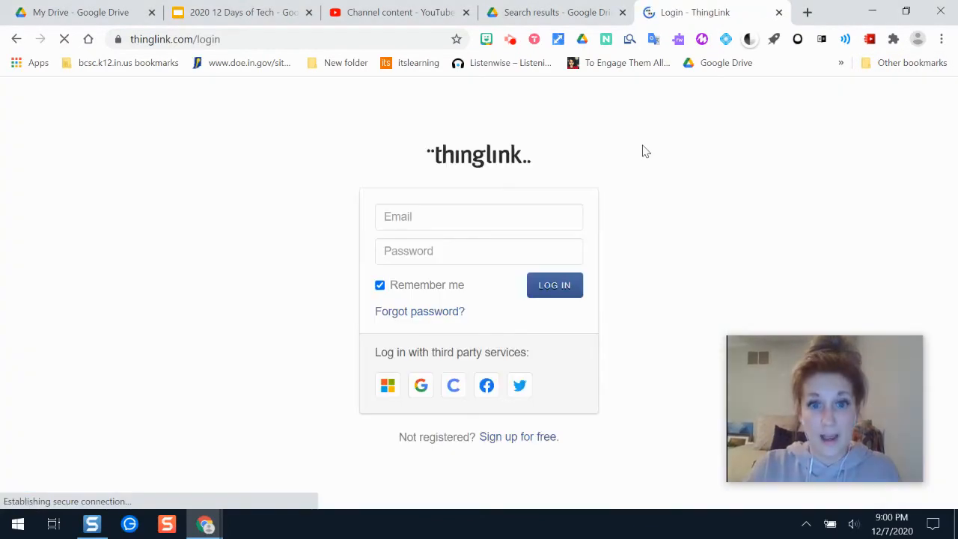
pyautogui.click(421, 385)
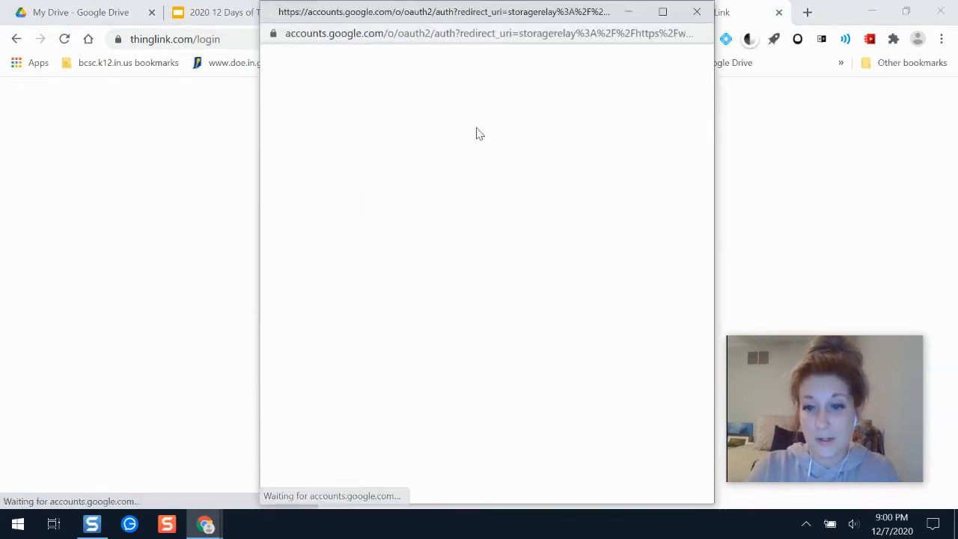
pyautogui.click(402, 229)
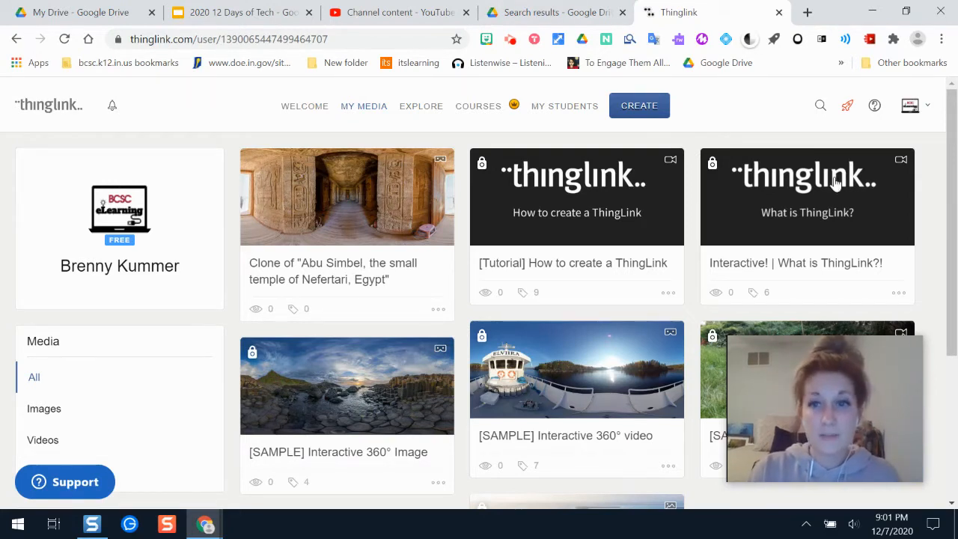
# Step: Add the featured "Hagia Sophia, Istanbul, Turkey" scene from Explore to My Media and start editing the clone
pyautogui.moveTo(953, 163)
pyautogui.mouseDown()
pyautogui.moveTo(953, 281)
pyautogui.moveTo(941, 153)
pyautogui.mouseUp()
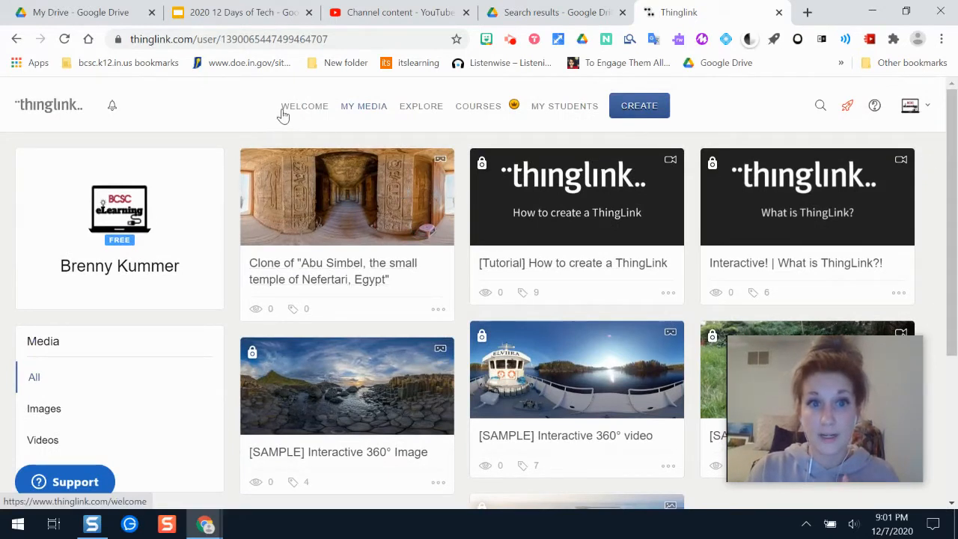
pyautogui.click(423, 108)
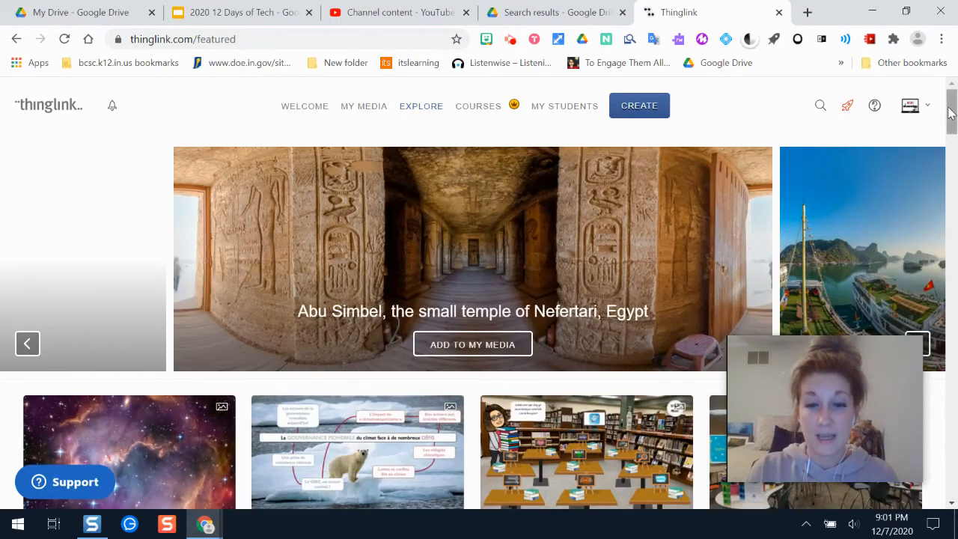
pyautogui.moveTo(950, 112); pyautogui.dragTo(952, 142)
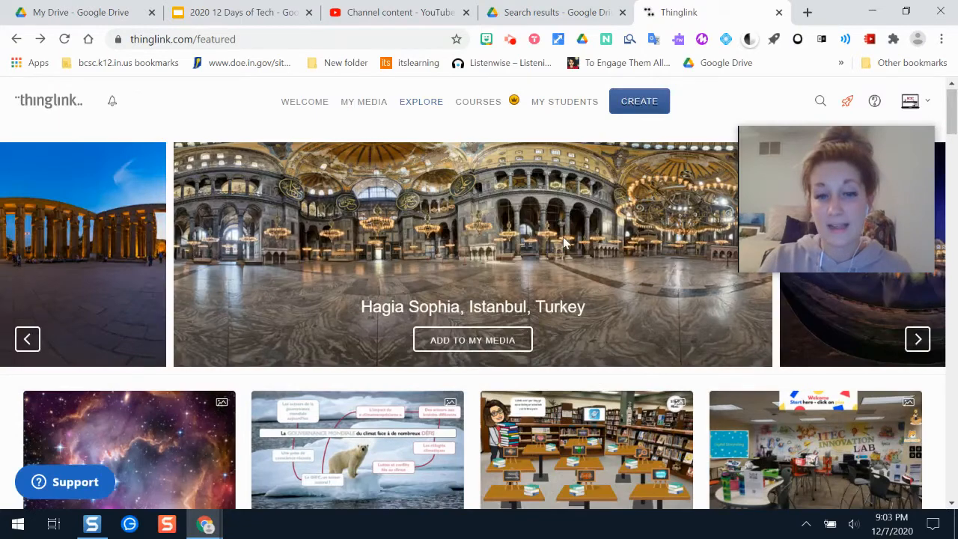
pyautogui.click(489, 340)
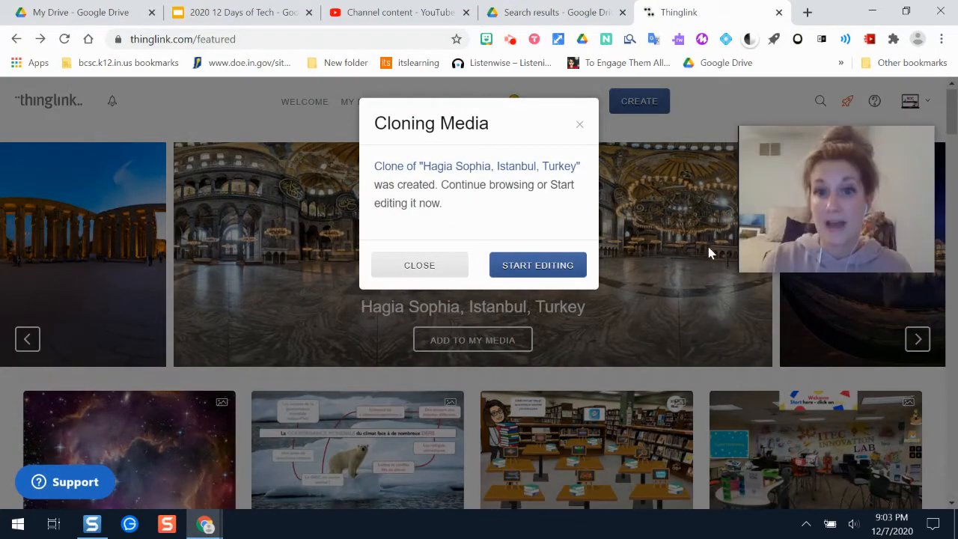
pyautogui.click(537, 268)
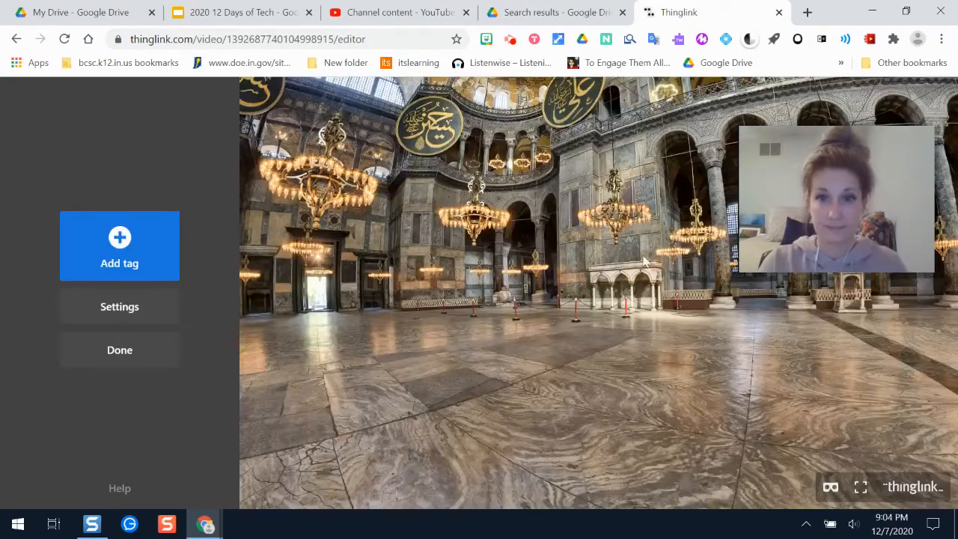
# Step: Look around the 360° interior of the Hagia Sophia scene in the editor
pyautogui.moveTo(629, 328); pyautogui.dragTo(474, 261)
pyautogui.moveTo(651, 264); pyautogui.dragTo(550, 284)
pyautogui.moveTo(633, 289); pyautogui.dragTo(472, 275)
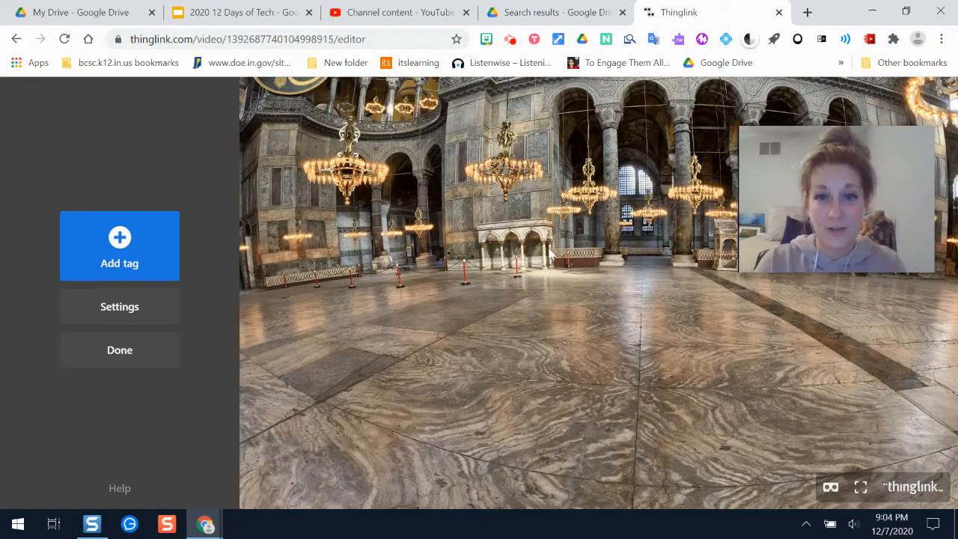
pyautogui.moveTo(583, 289); pyautogui.dragTo(579, 314)
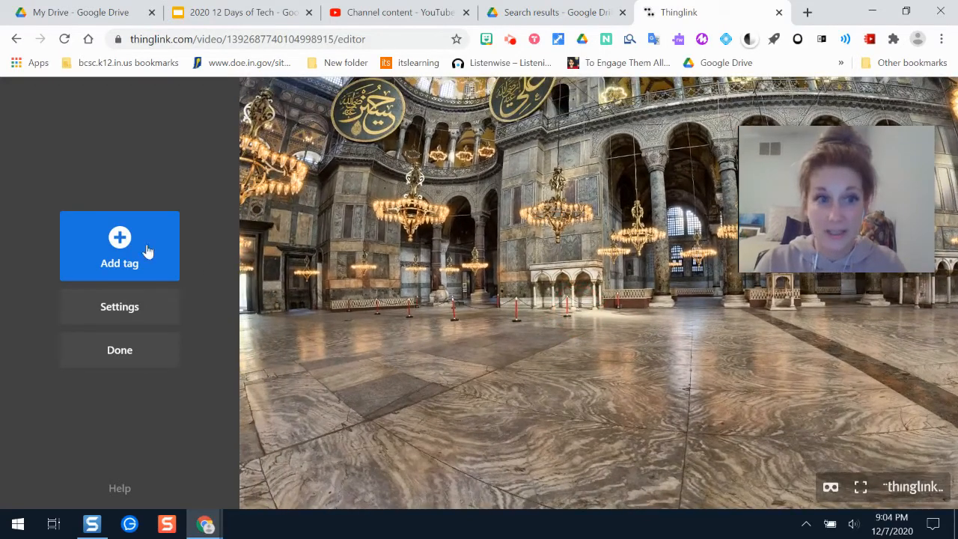
pyautogui.click(123, 269)
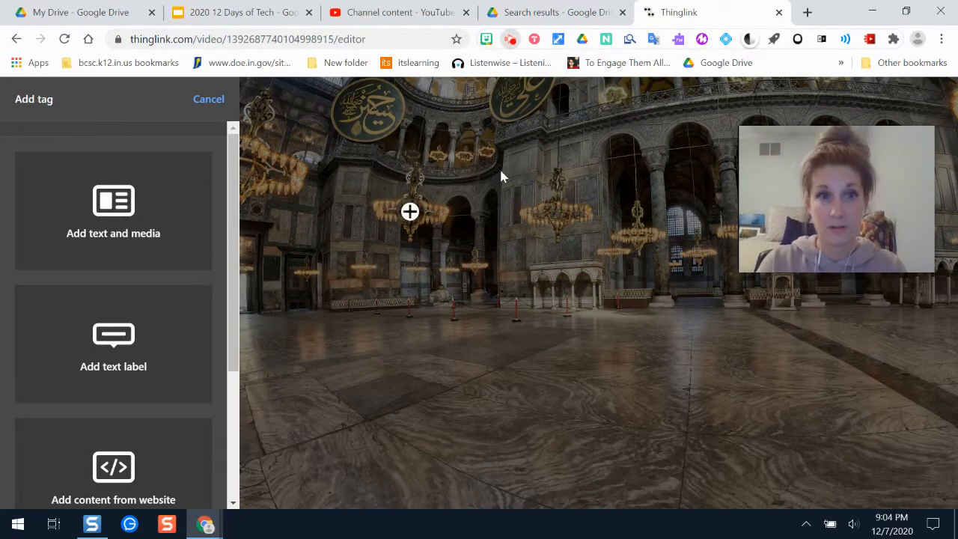
pyautogui.click(509, 39)
pyautogui.click(420, 196)
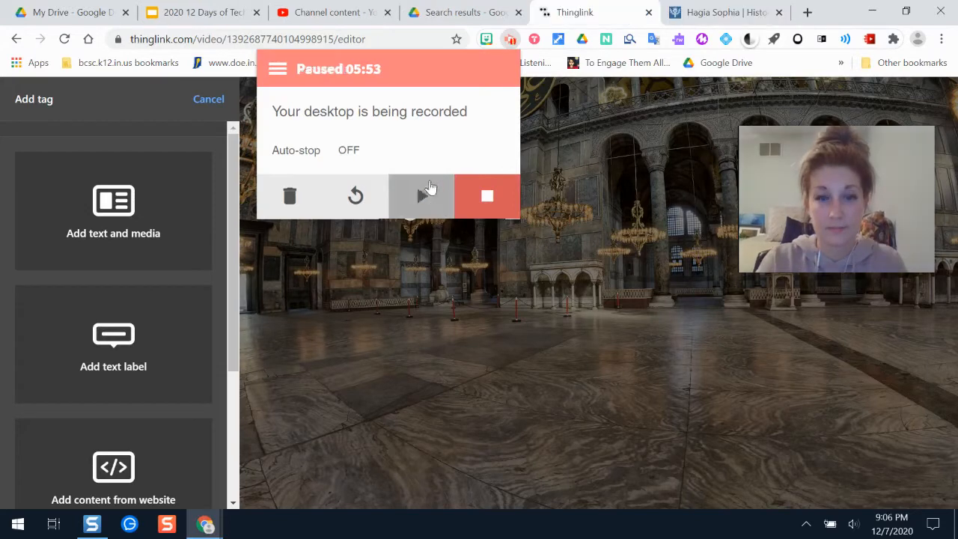
pyautogui.click(421, 196)
pyautogui.click(427, 308)
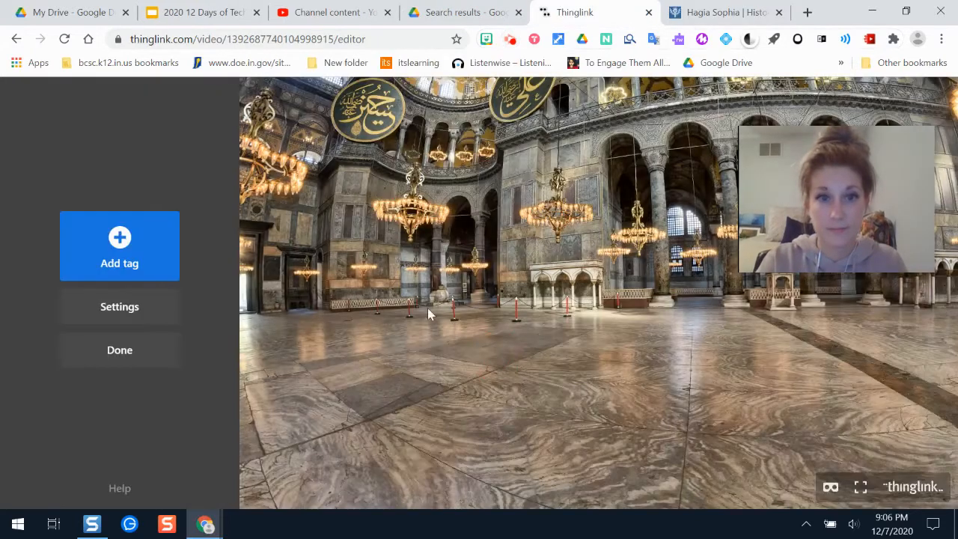
# Step: Add a text and media tag on the large chandelier in front of the wall beneath the round calligraphy medallion
pyautogui.click(130, 255)
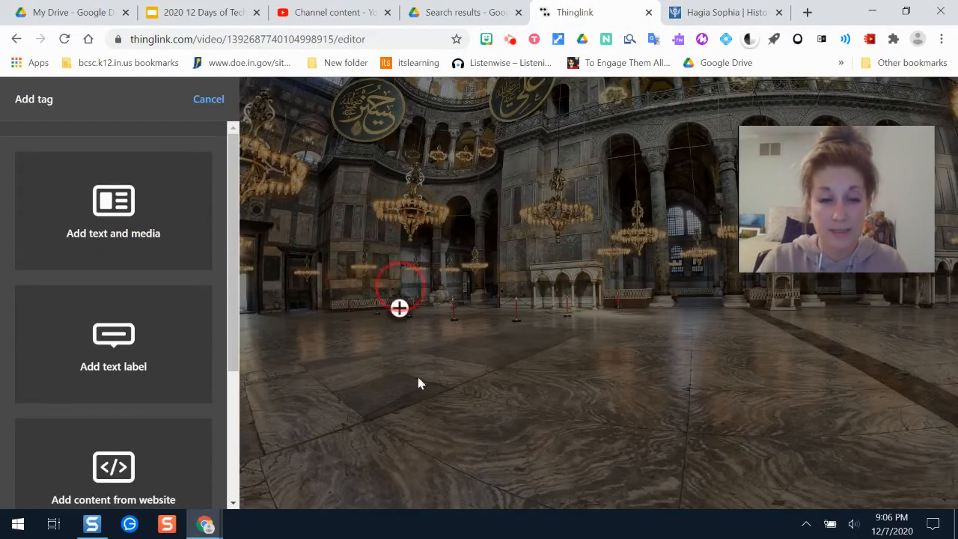
pyautogui.click(410, 217)
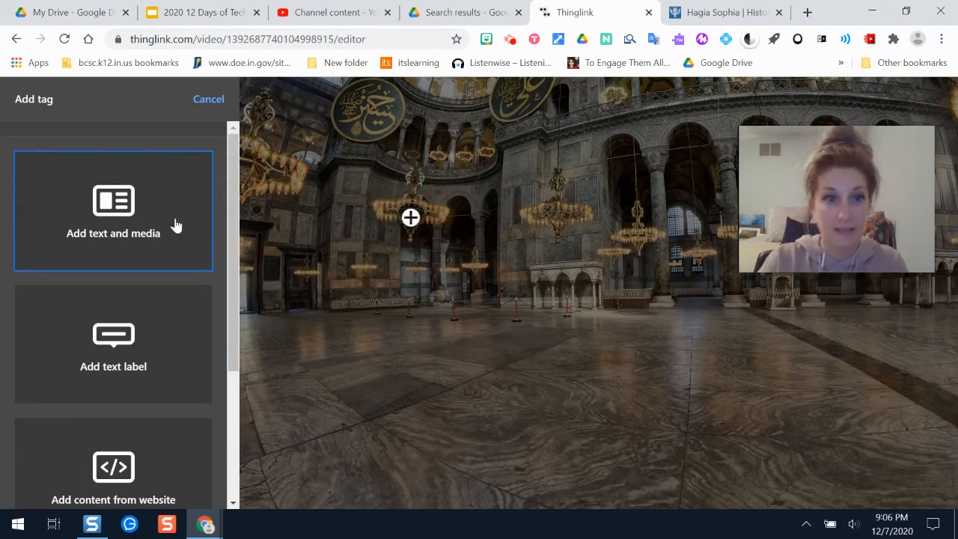
pyautogui.moveTo(234, 191)
pyautogui.mouseDown()
pyautogui.moveTo(237, 228)
pyautogui.moveTo(234, 188)
pyautogui.mouseUp()
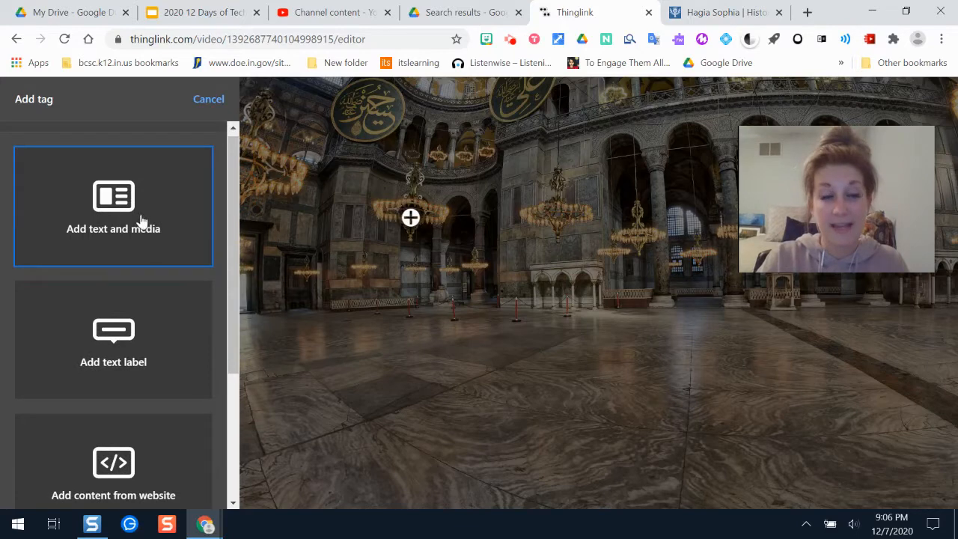
pyautogui.click(108, 216)
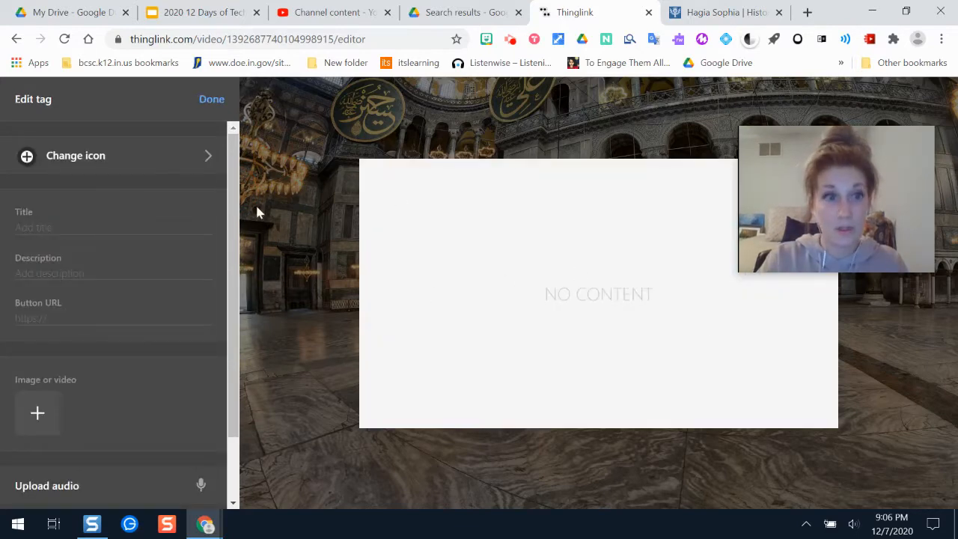
# Step: Title the tag "Reading about the Hagia Sophia"
pyautogui.click(63, 225)
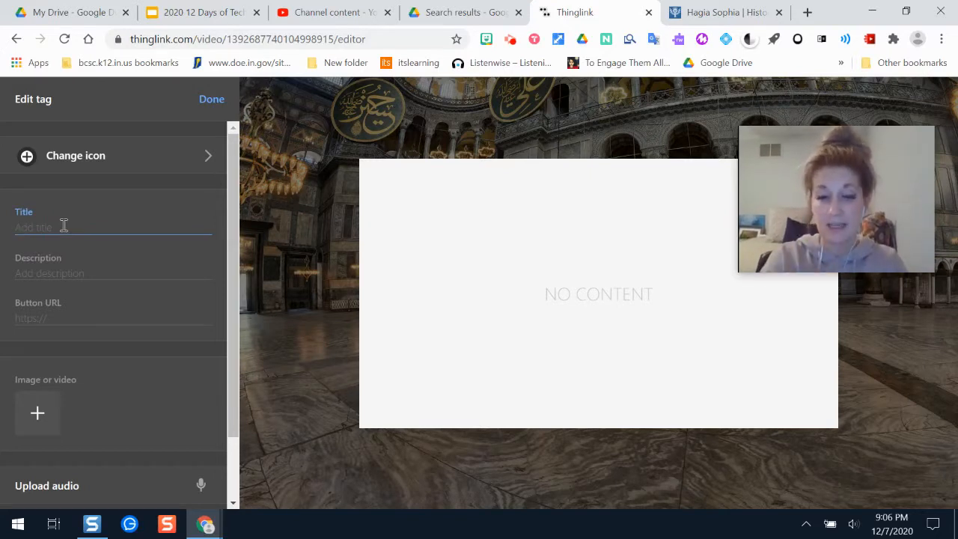
pyautogui.write('Readinga botu t')
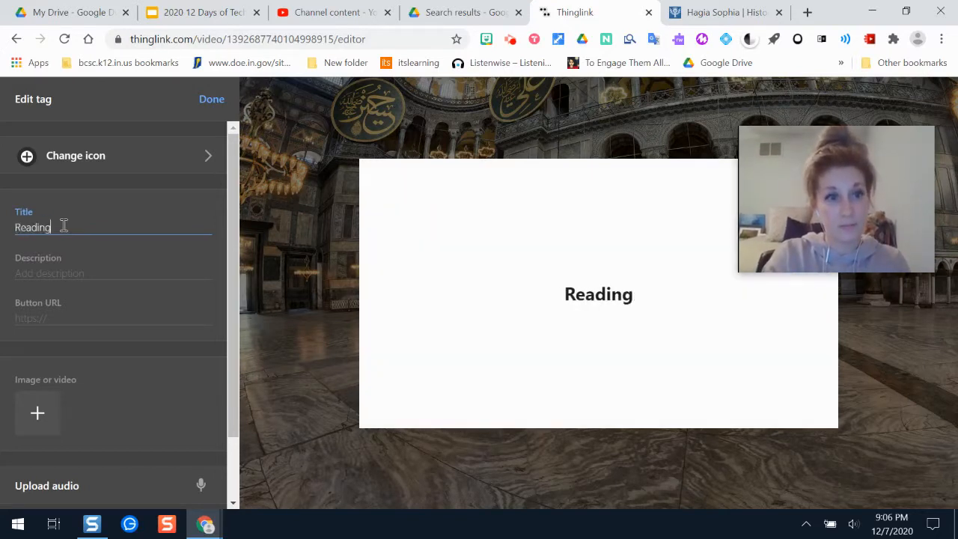
pyautogui.press('BackSpace')
pyautogui.press('BackSpace')
pyautogui.press('BackSpace')
pyautogui.press('BackSpace')
pyautogui.press('BackSpace')
pyautogui.press('BackSpace')
pyautogui.press('BackSpace')
pyautogui.press('BackSpace')
pyautogui.write('a')
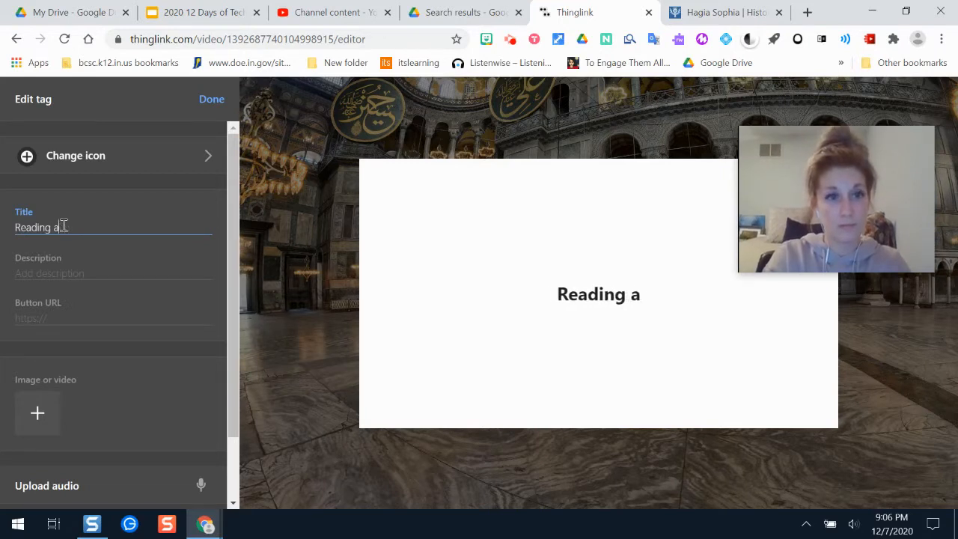
pyautogui.write('bout the Hagia Sophia')
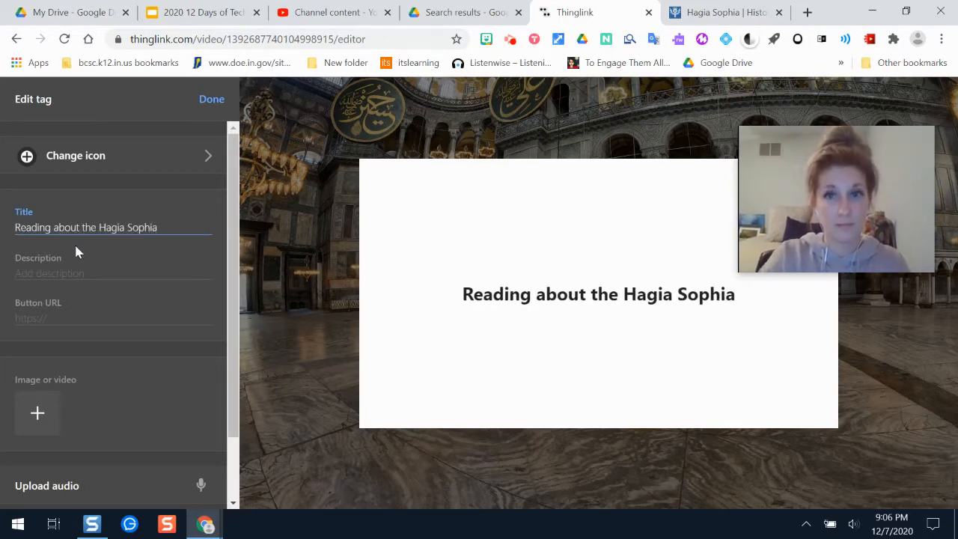
# Step: Give the tag the description "Read the attached article"
pyautogui.click(44, 276)
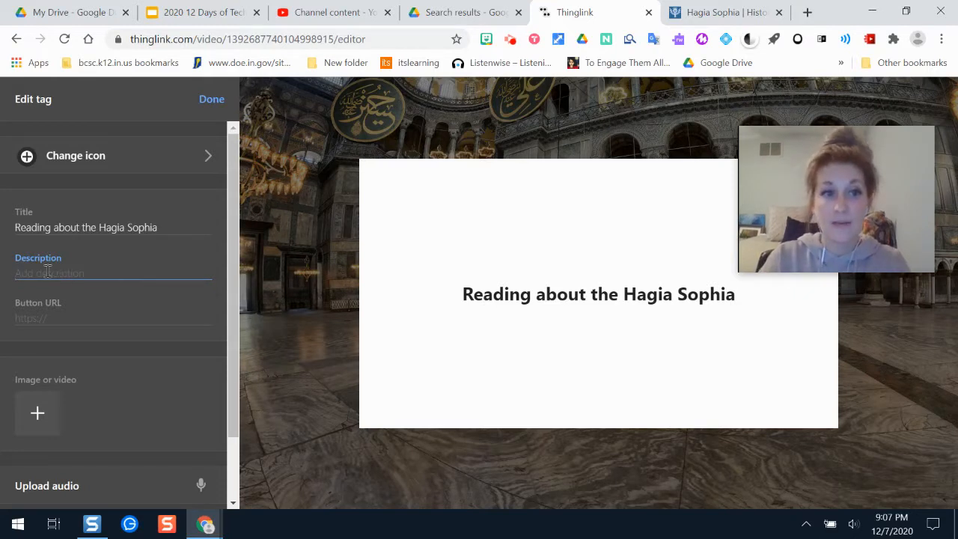
pyautogui.write('Read the')
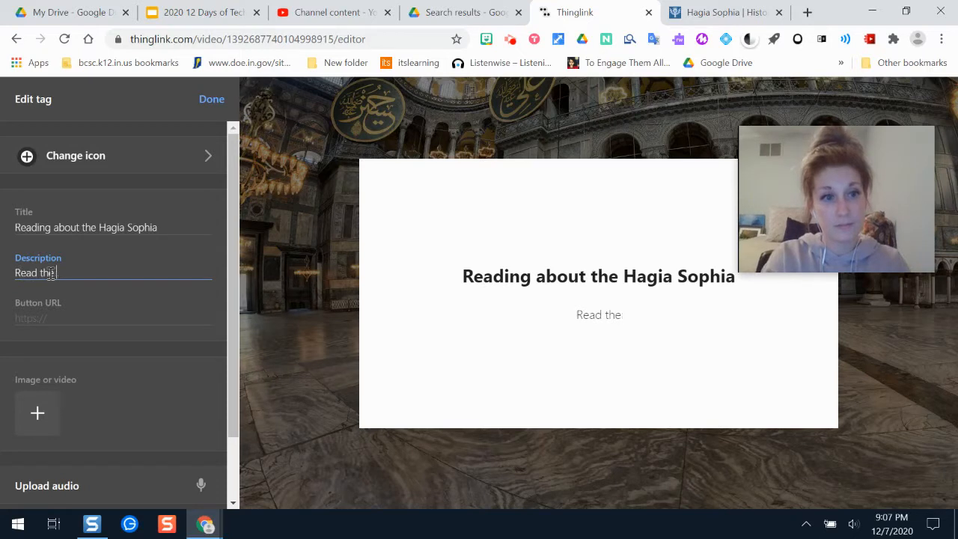
pyautogui.write(' attached article')
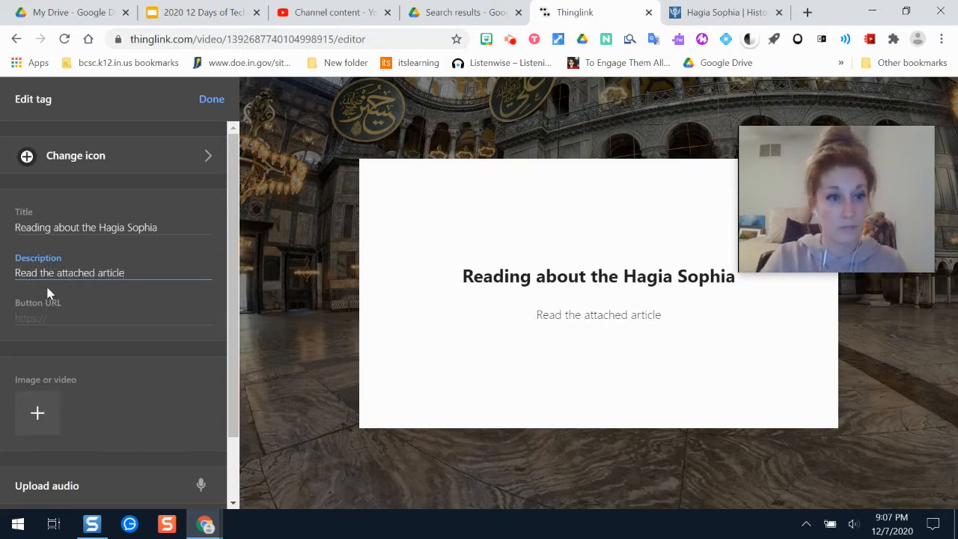
pyautogui.click(52, 317)
pyautogui.write('https://www.britannica.com/topic/Hagia-Sophia')
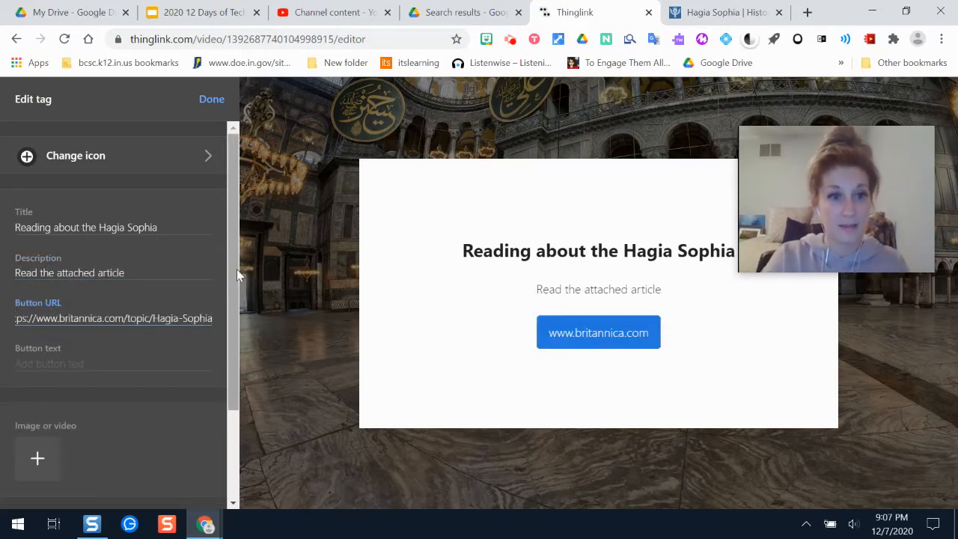
pyautogui.click(71, 363)
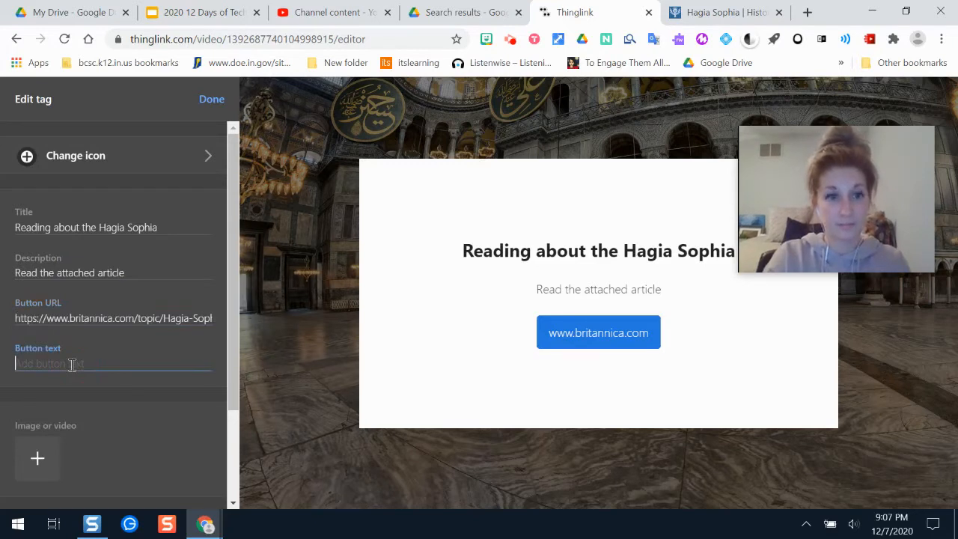
pyautogui.write('About')
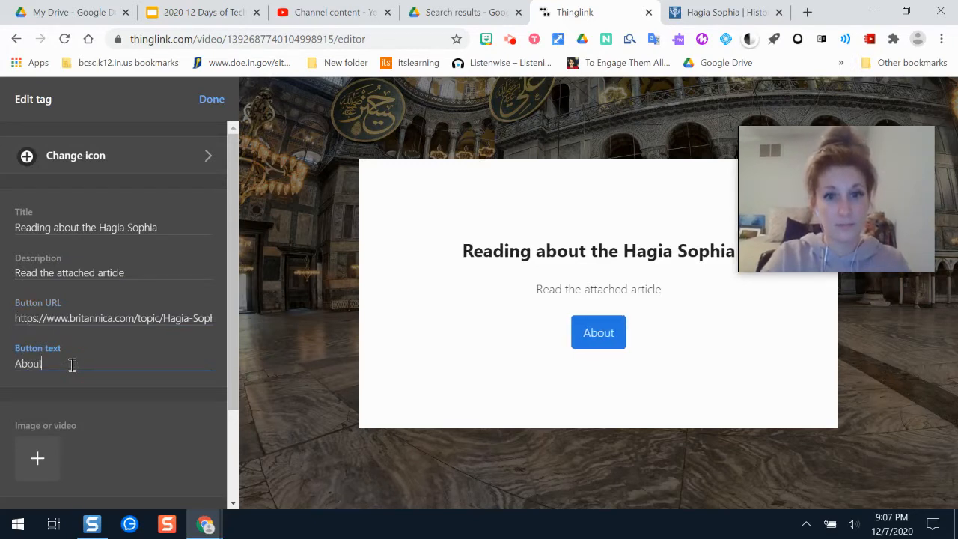
# Step: Add a saved picture of the Hagia Sophia's exterior with fountains to the tag
pyautogui.moveTo(235, 269); pyautogui.dragTo(239, 344)
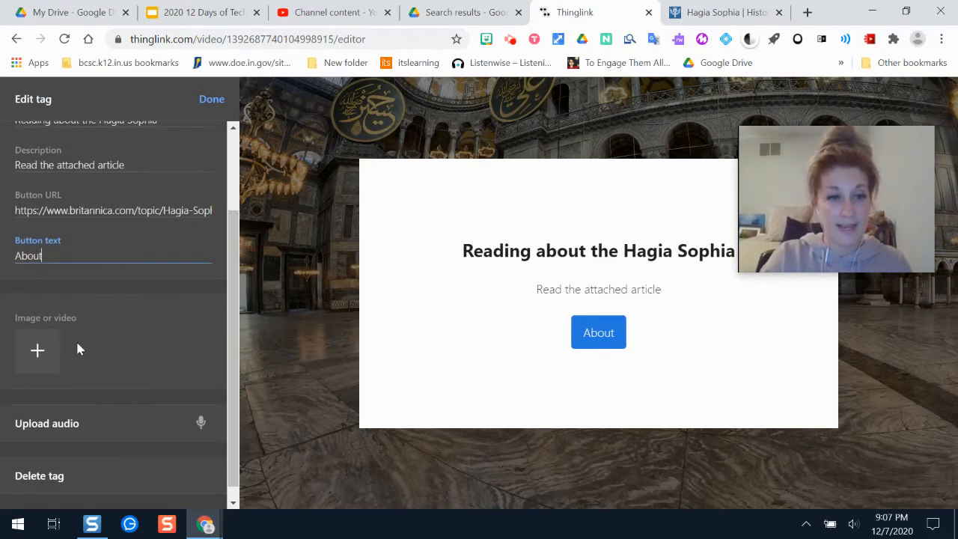
pyautogui.click(38, 352)
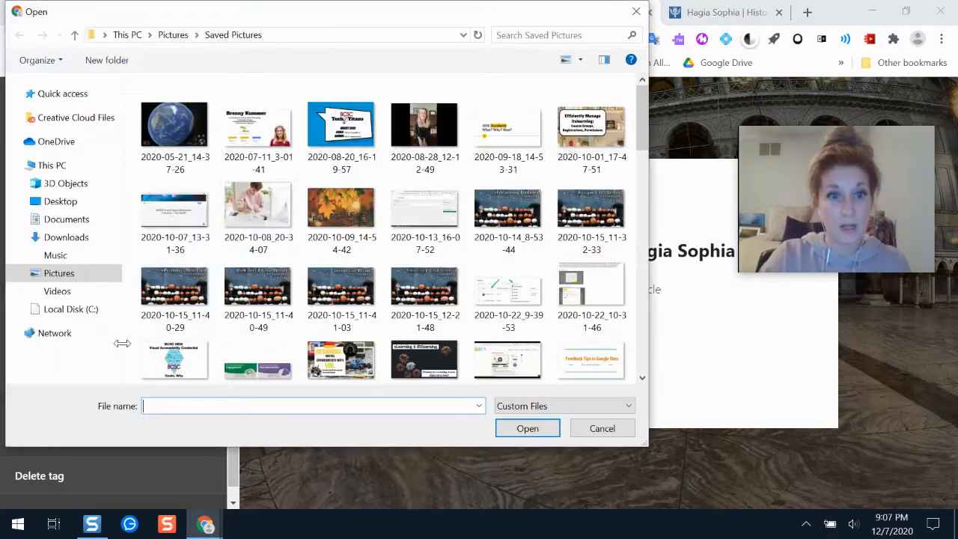
pyautogui.press('Escape')
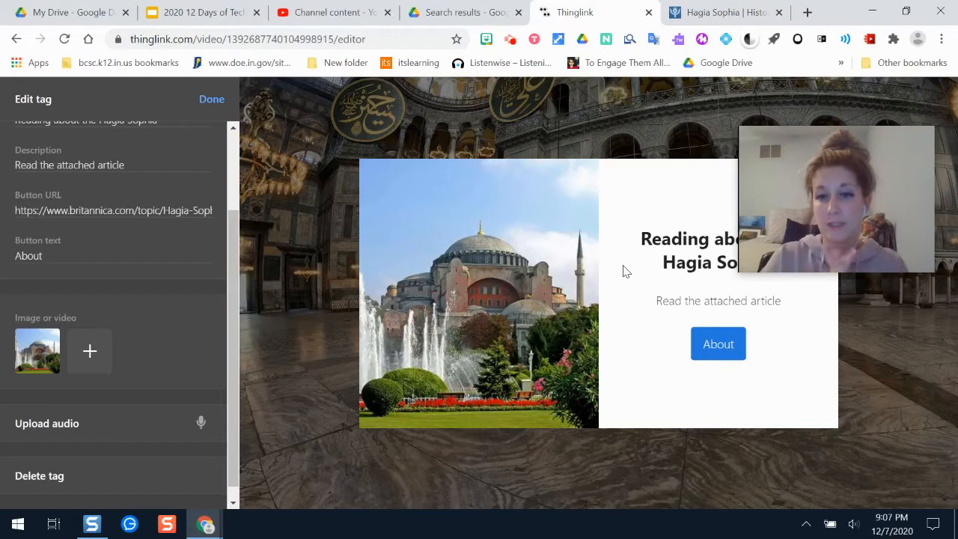
# Step: Open the tag's text in the read-aloud view and bring up its voice speed and voice selection settings
pyautogui.moveTo(921, 181)
pyautogui.click(836, 253)
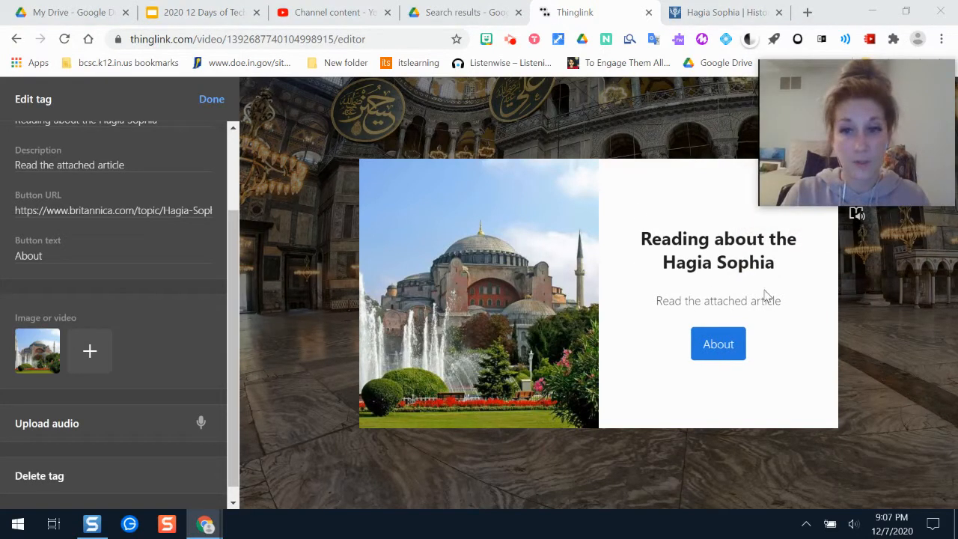
pyautogui.moveTo(887, 171); pyautogui.dragTo(879, 123)
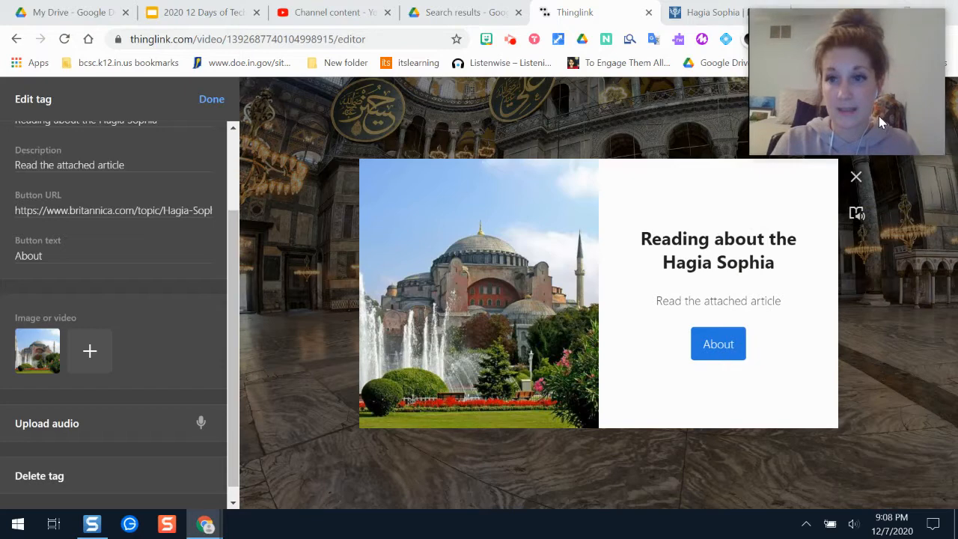
pyautogui.click(855, 219)
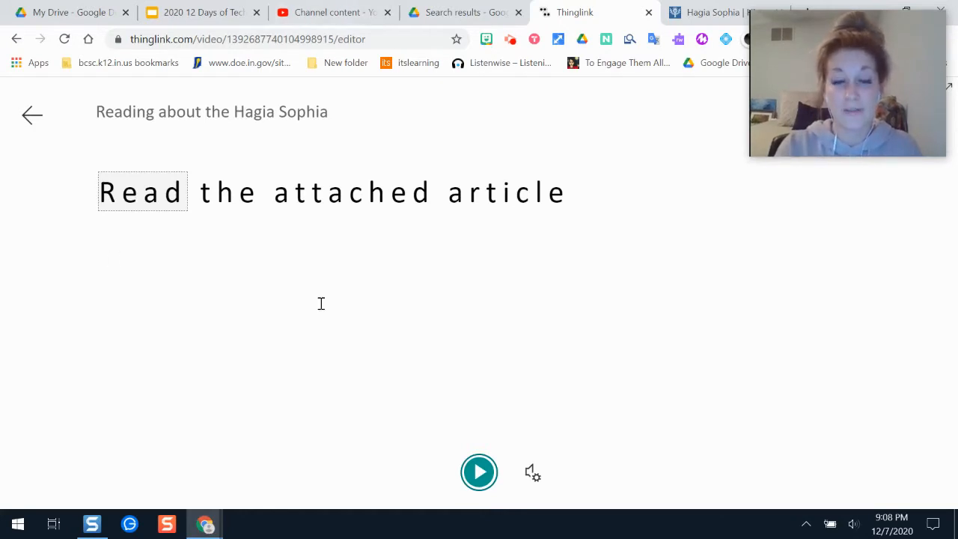
pyautogui.click(531, 473)
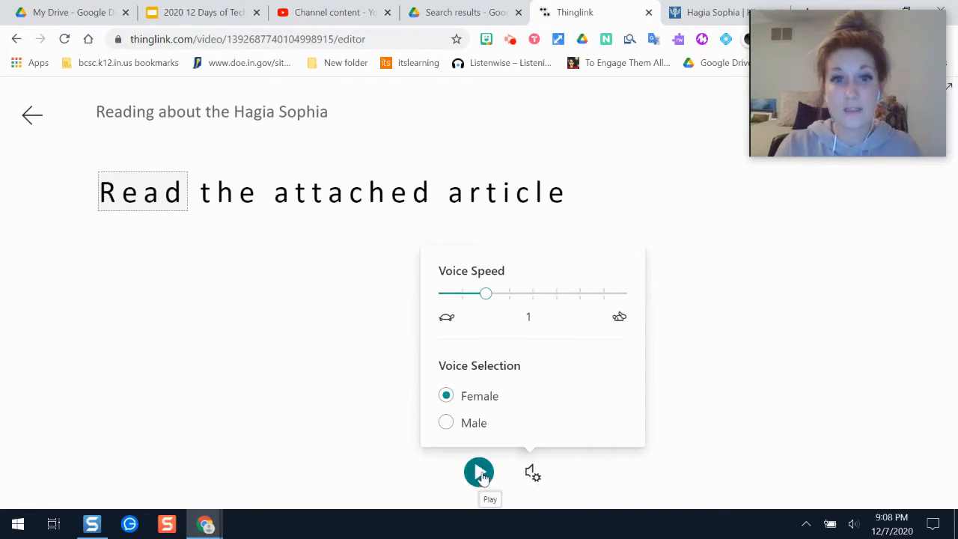
pyautogui.moveTo(795, 75)
pyautogui.moveTo(795, 75); pyautogui.dragTo(479, 42)
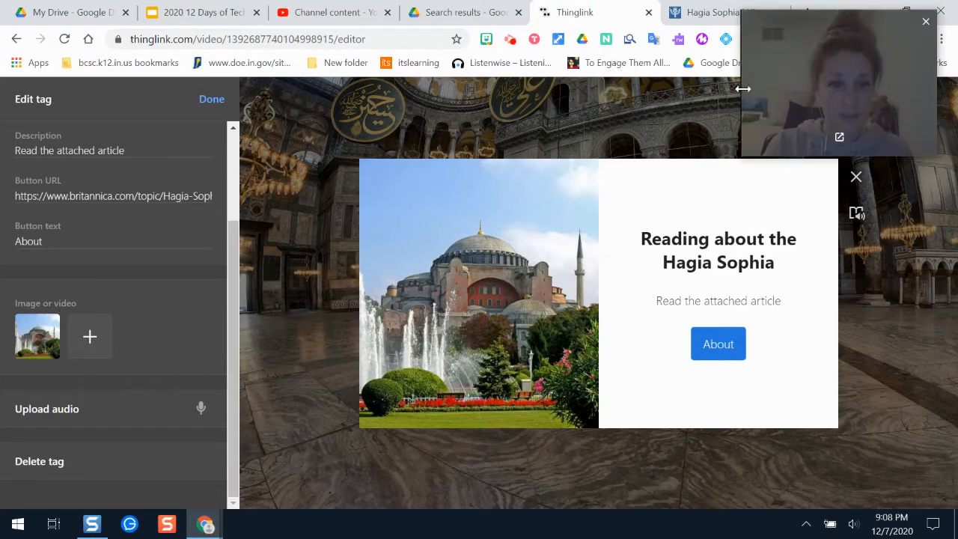
# Step: Change the reading tag's icon to the green open book, finish editing the tag and nudge it slightly upward on its chandelier
pyautogui.moveTo(236, 443); pyautogui.dragTo(243, 349)
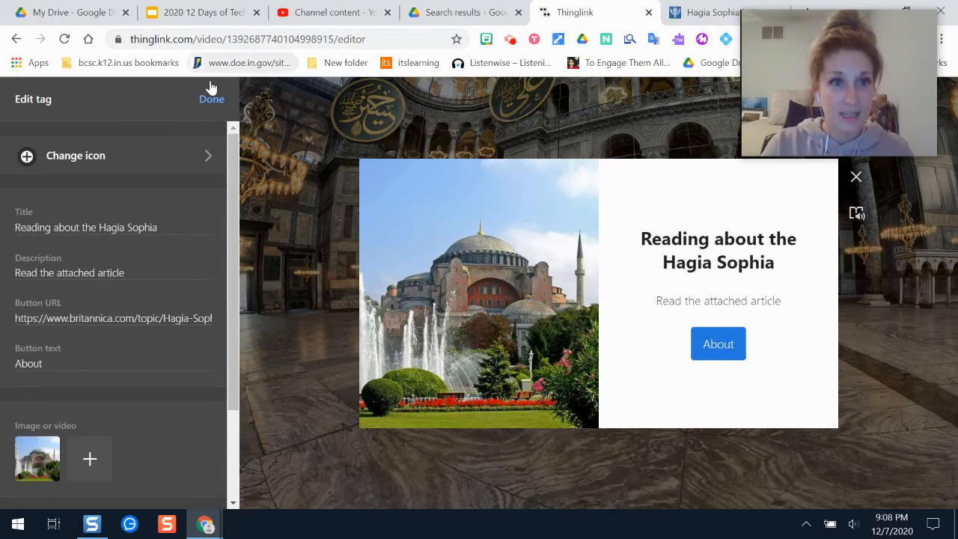
pyautogui.click(101, 164)
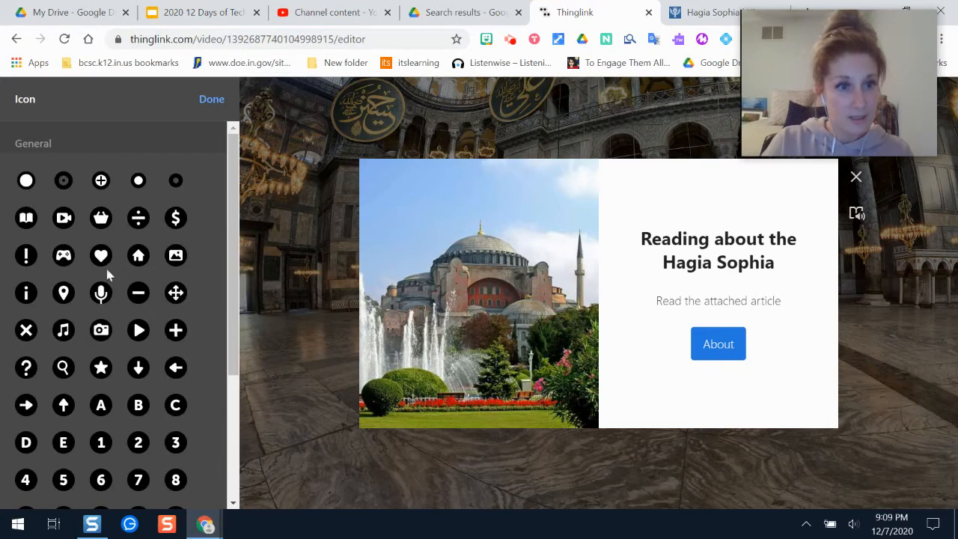
pyautogui.click(26, 255)
pyautogui.click(25, 225)
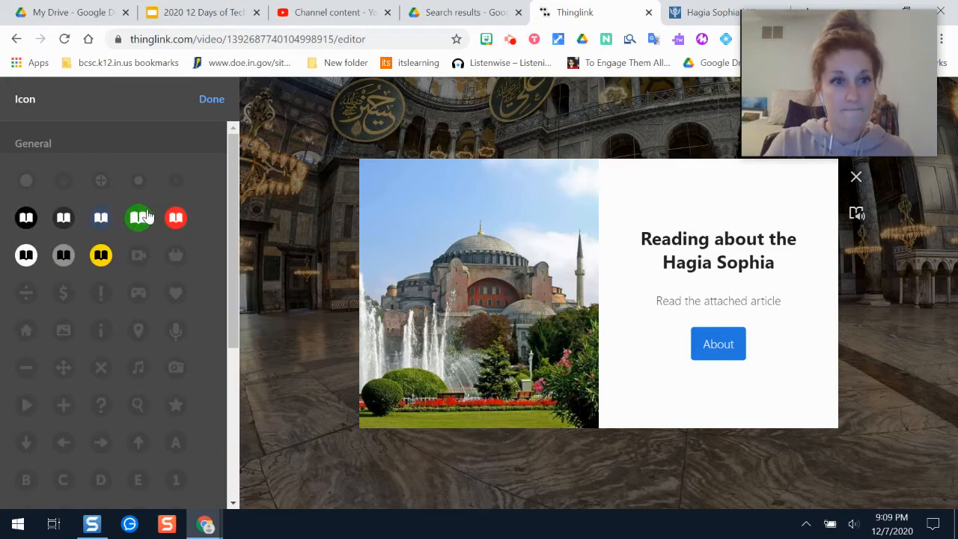
pyautogui.click(139, 217)
pyautogui.click(211, 100)
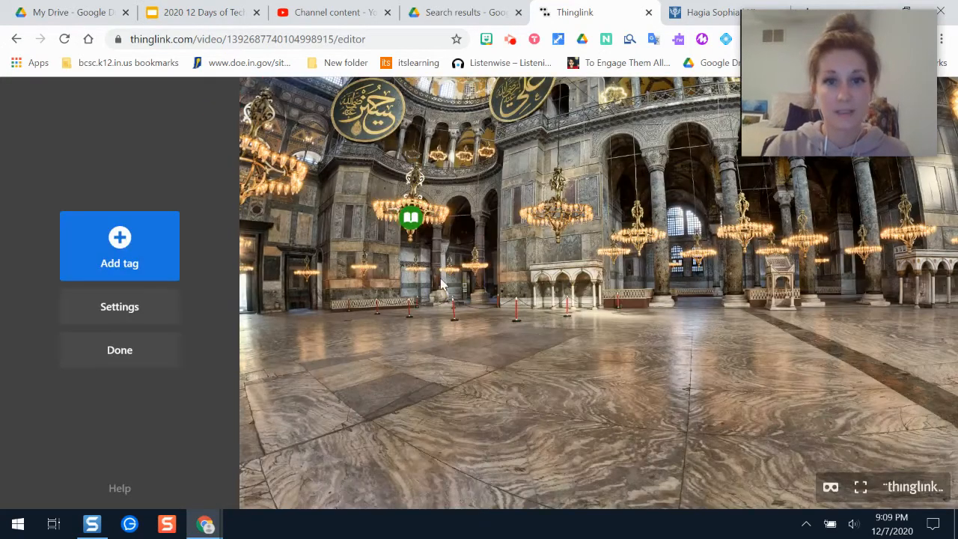
pyautogui.moveTo(407, 213)
pyautogui.mouseDown()
pyautogui.moveTo(405, 242)
pyautogui.moveTo(408, 209)
pyautogui.mouseUp()
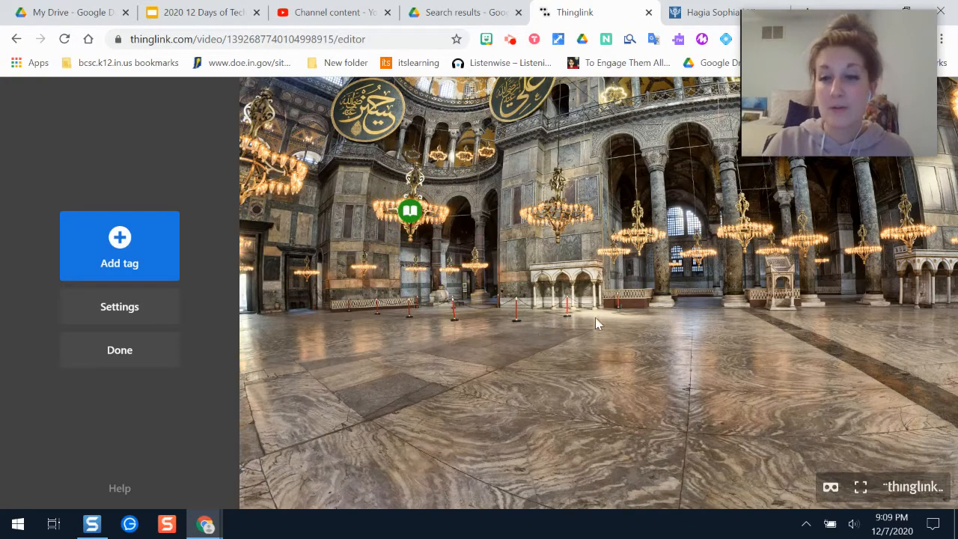
pyautogui.moveTo(724, 315); pyautogui.dragTo(278, 356)
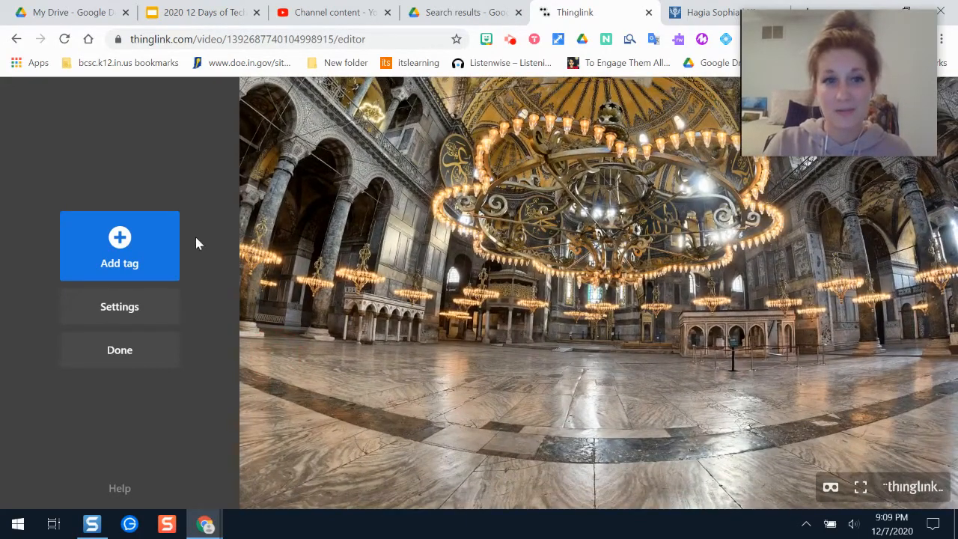
pyautogui.click(132, 256)
pyautogui.moveTo(234, 216); pyautogui.dragTo(240, 361)
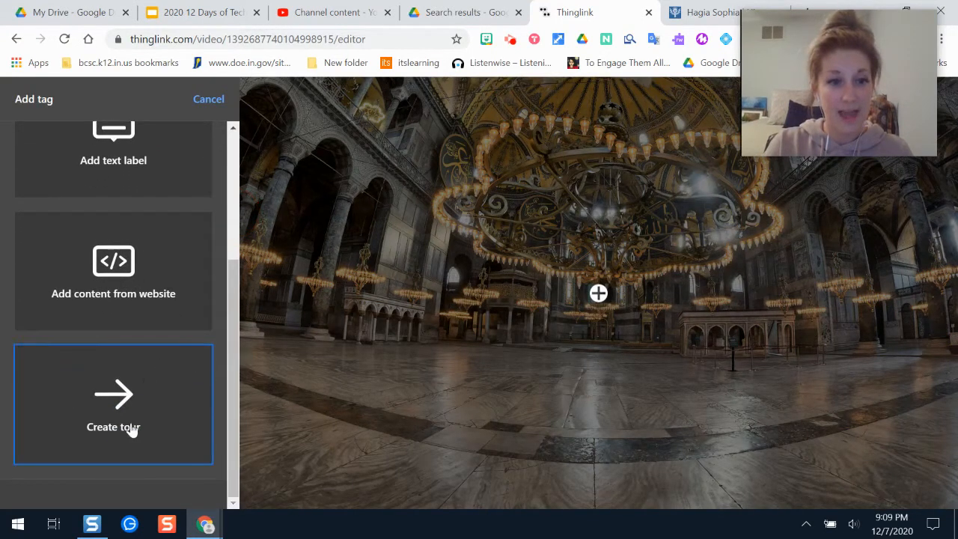
pyautogui.click(116, 271)
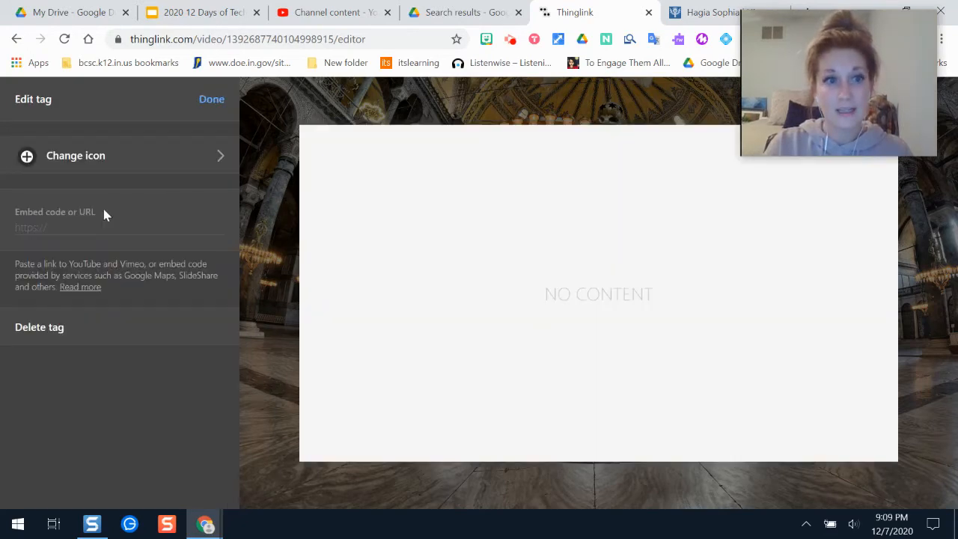
pyautogui.click(66, 226)
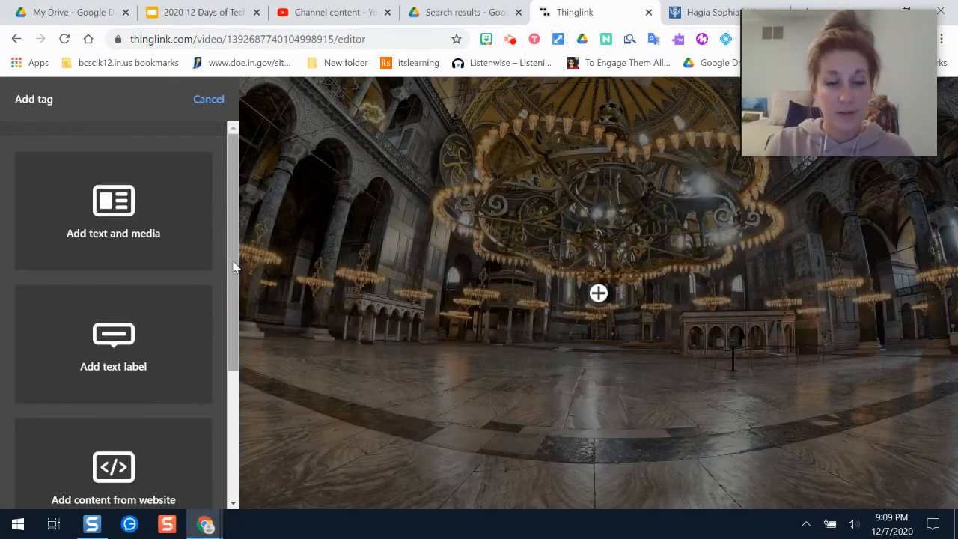
# Step: Add a tour tag on the large central chandelier and view the available destination scenes without choosing one
pyautogui.moveTo(233, 262); pyautogui.dragTo(179, 294)
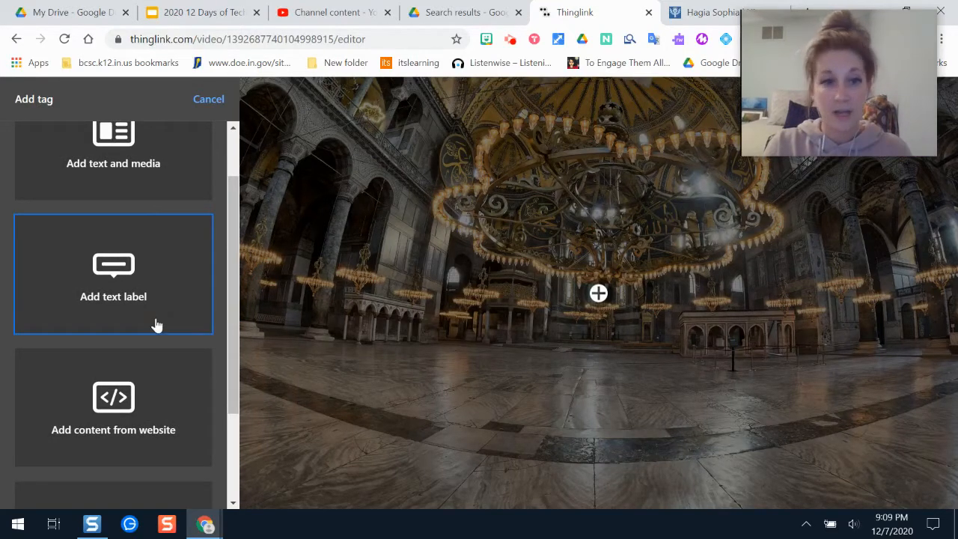
pyautogui.moveTo(238, 336); pyautogui.dragTo(242, 413)
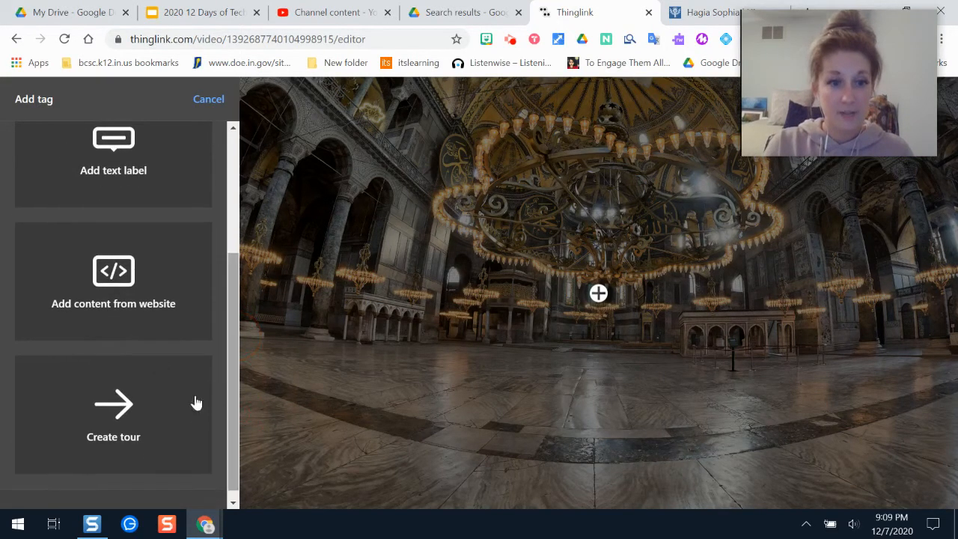
pyautogui.click(125, 440)
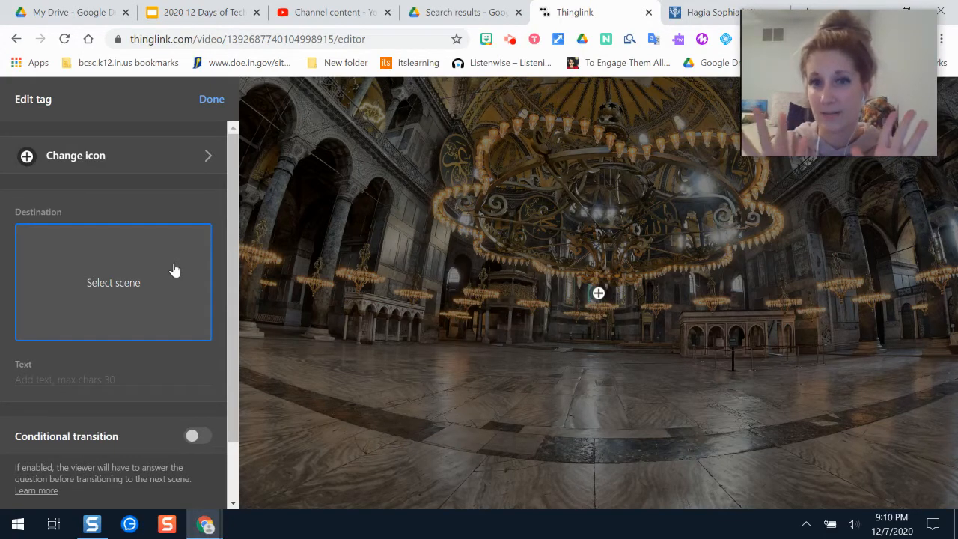
pyautogui.click(169, 294)
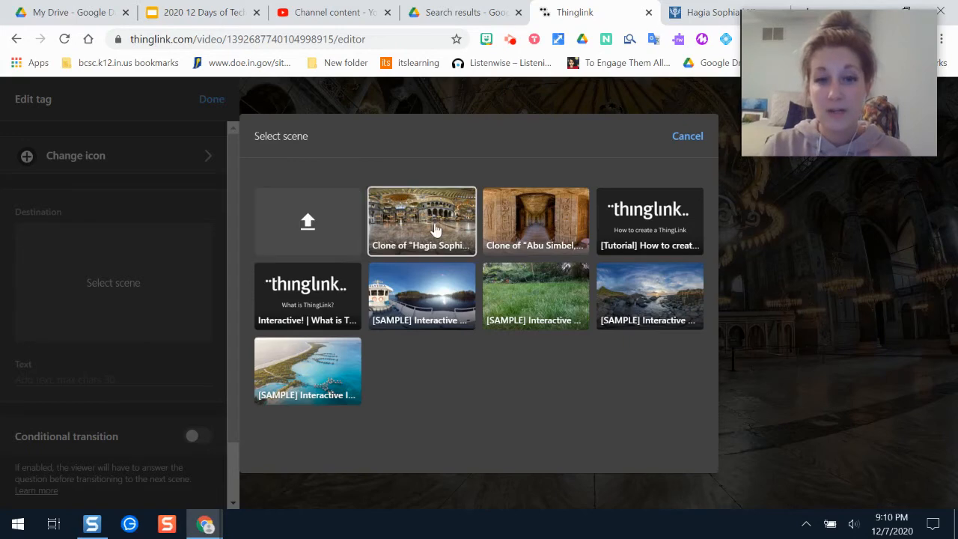
pyautogui.click(687, 137)
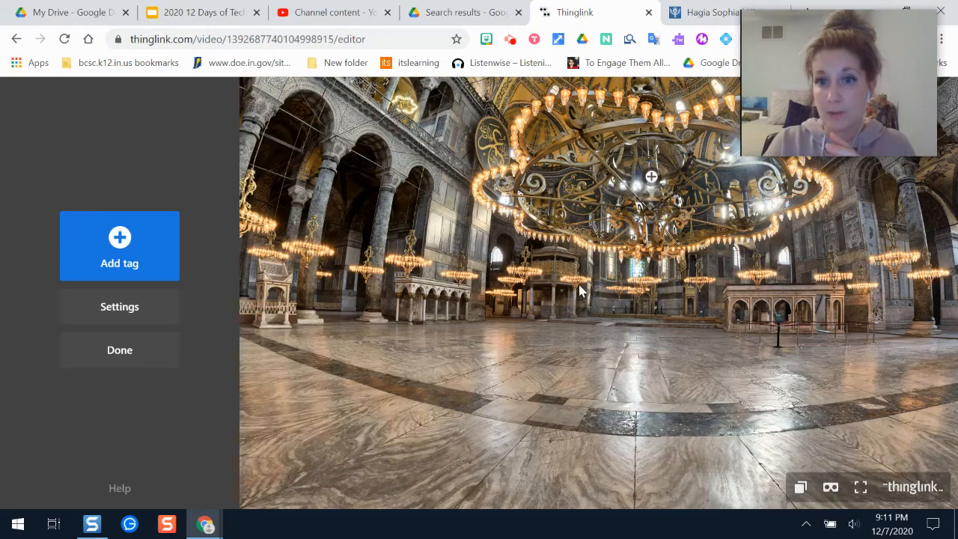
# Step: Check the scene's settings with the green book tag in view, and finish editing the scene
pyautogui.moveTo(391, 340); pyautogui.dragTo(625, 294)
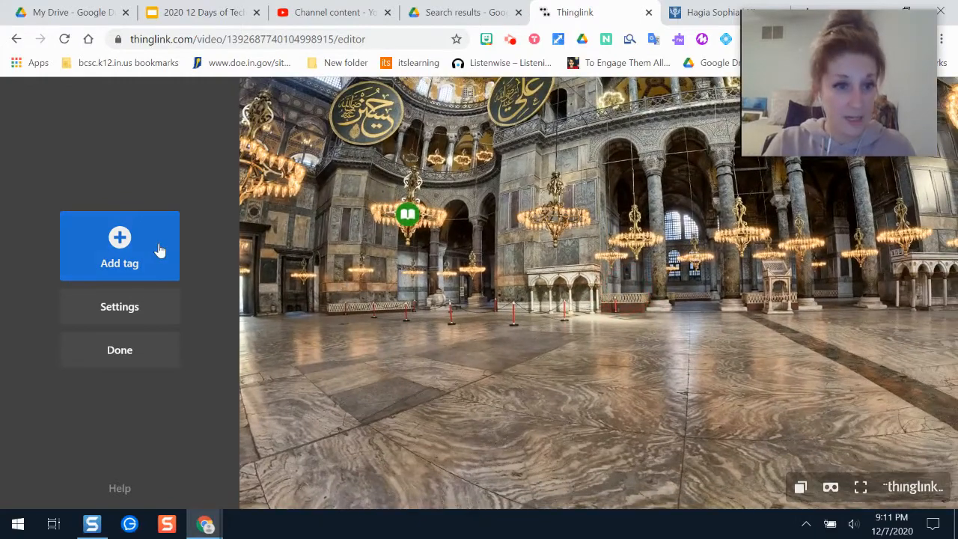
pyautogui.click(133, 306)
pyautogui.click(211, 102)
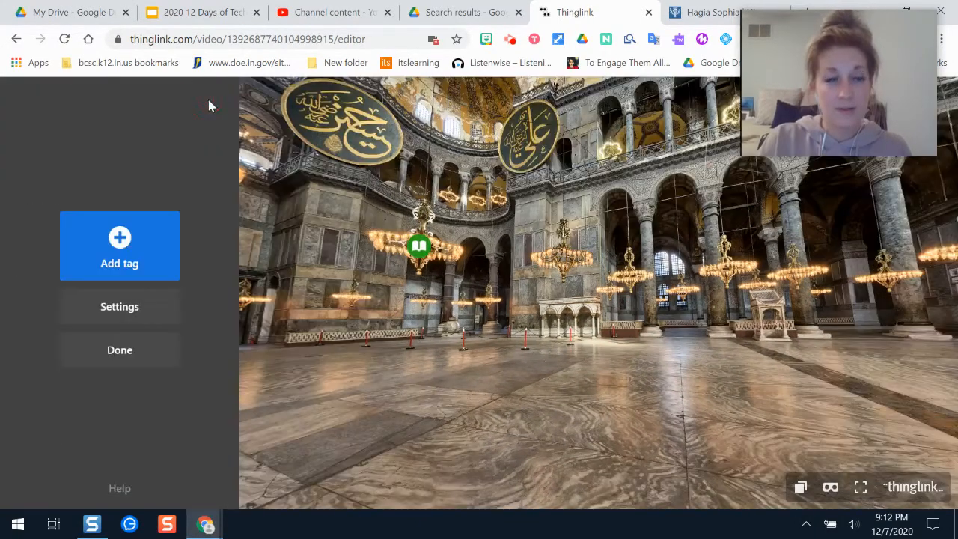
pyautogui.click(124, 350)
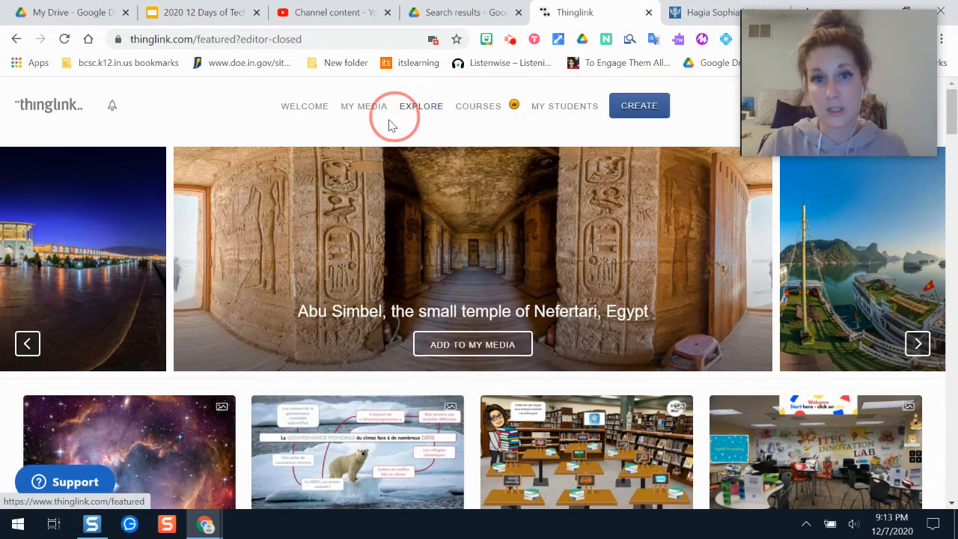
# Step: Bring up the publishing options and embed code for the cloned Hagia Sophia scene in the personal media collection
pyautogui.click(353, 112)
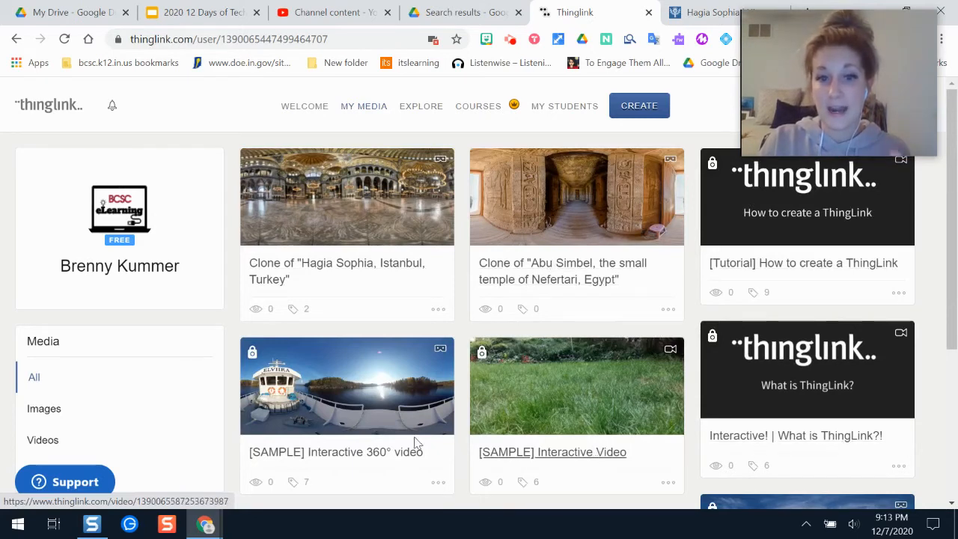
pyautogui.click(438, 308)
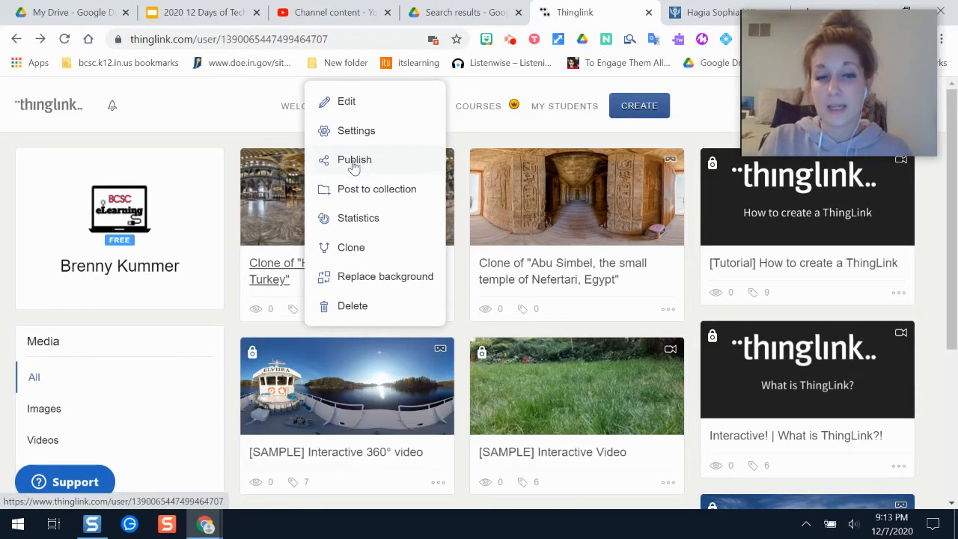
pyautogui.click(354, 163)
pyautogui.click(337, 257)
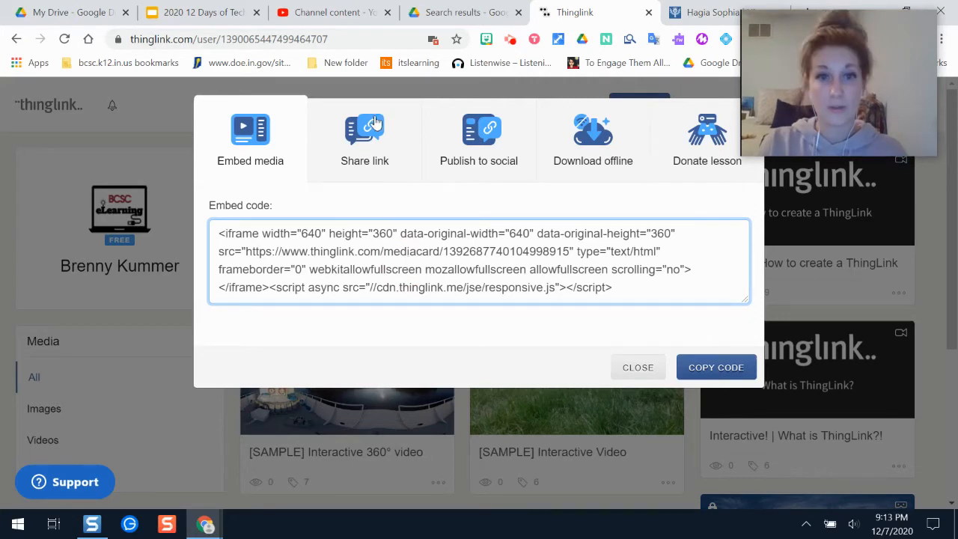
# Step: Copy the Hagia Sophia scene's shareable link to the clipboard
pyautogui.click(370, 129)
pyautogui.click(528, 232)
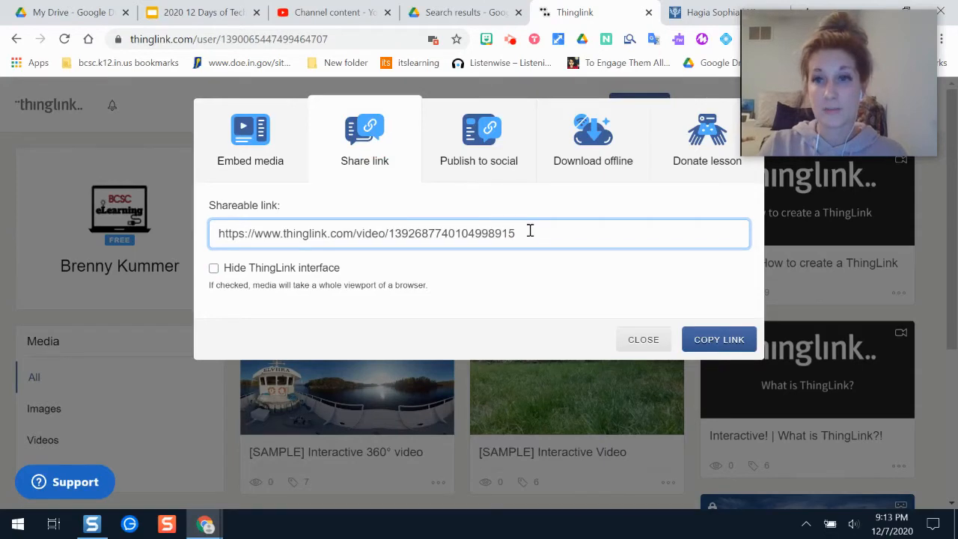
pyautogui.moveTo(528, 232); pyautogui.dragTo(195, 239)
pyautogui.hotkey('ctrl', 'c')
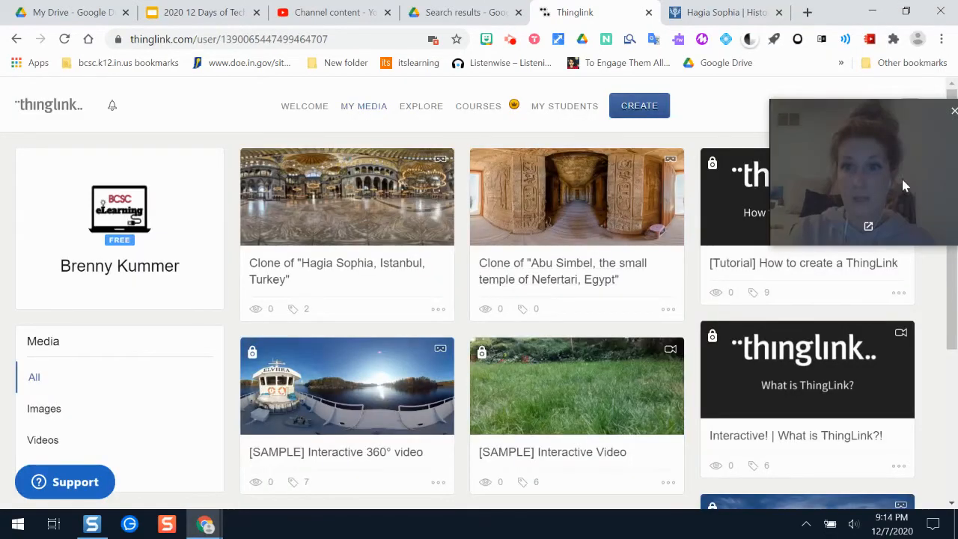
pyautogui.moveTo(901, 180); pyautogui.dragTo(876, 241)
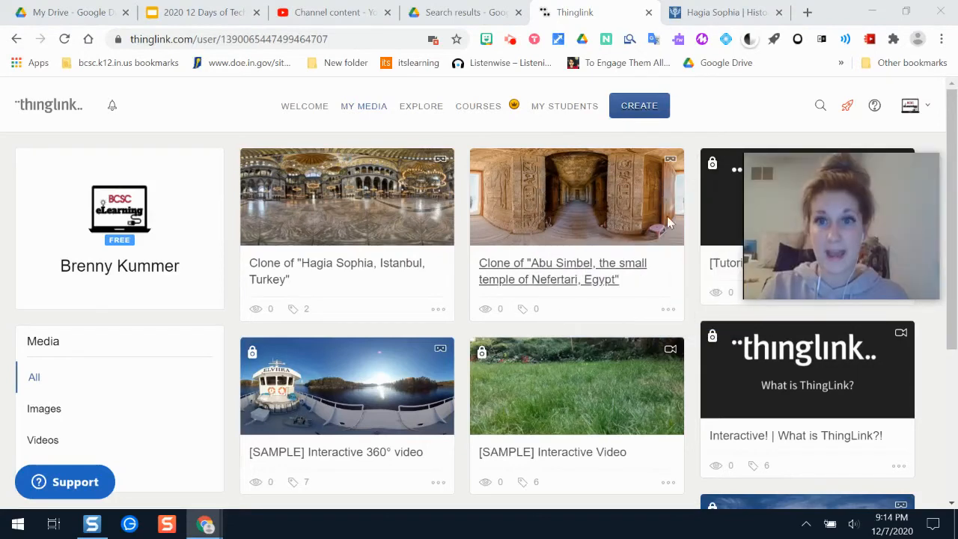
# Step: Open the copied scene link in a browser window under the other Chrome profile and accept the site's cookie notice
pyautogui.moveTo(204, 526)
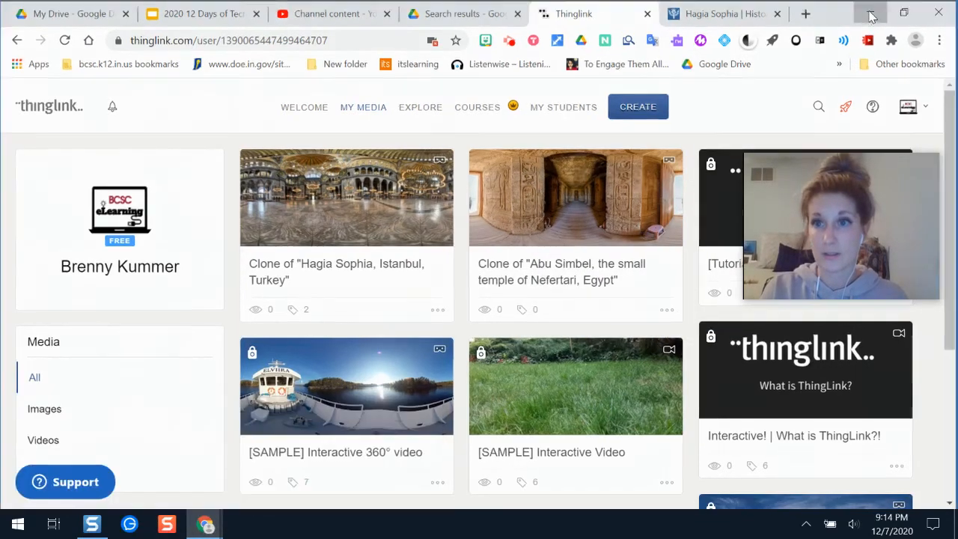
pyautogui.click(870, 11)
pyautogui.doubleClick(360, 337)
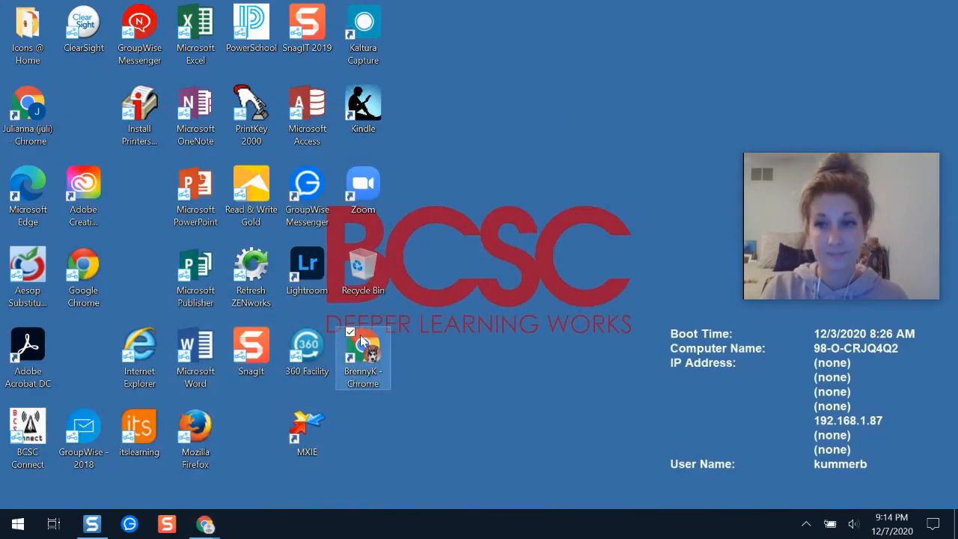
pyautogui.doubleClick(726, 46)
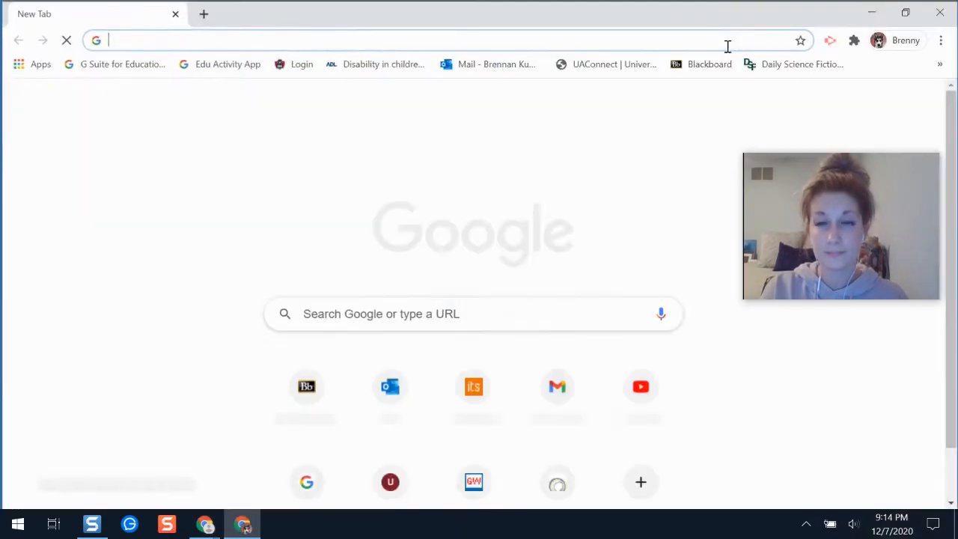
pyautogui.hotkey('ctrl', 'v')
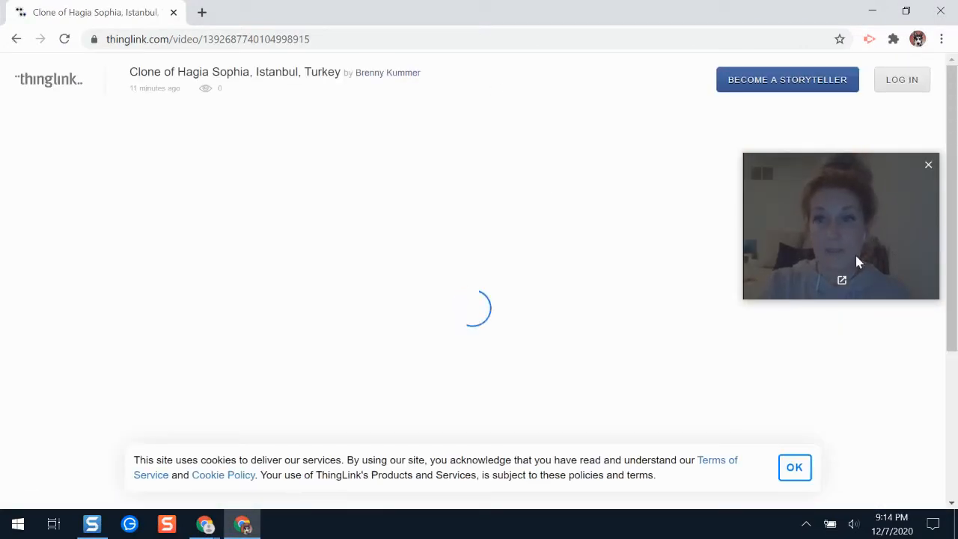
pyautogui.moveTo(880, 234); pyautogui.dragTo(874, 117)
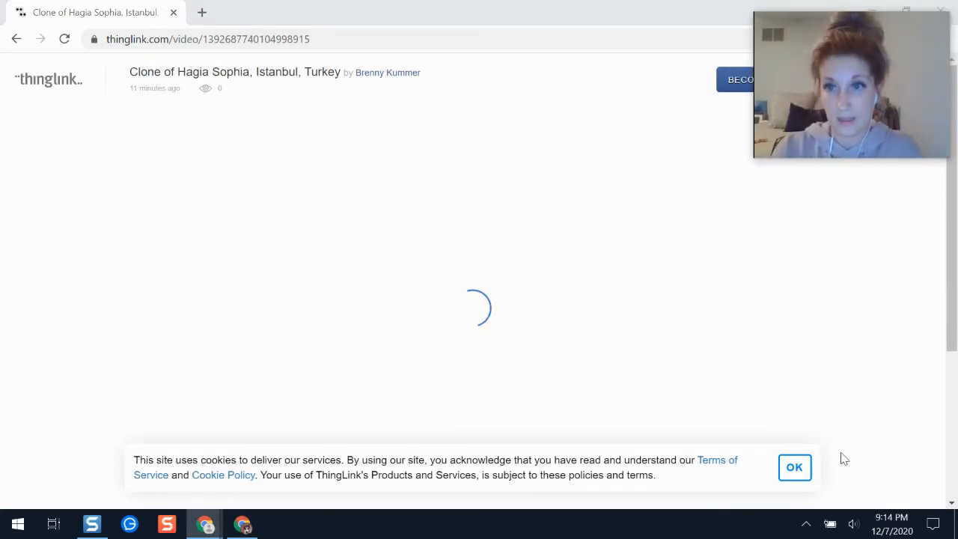
pyautogui.click(794, 479)
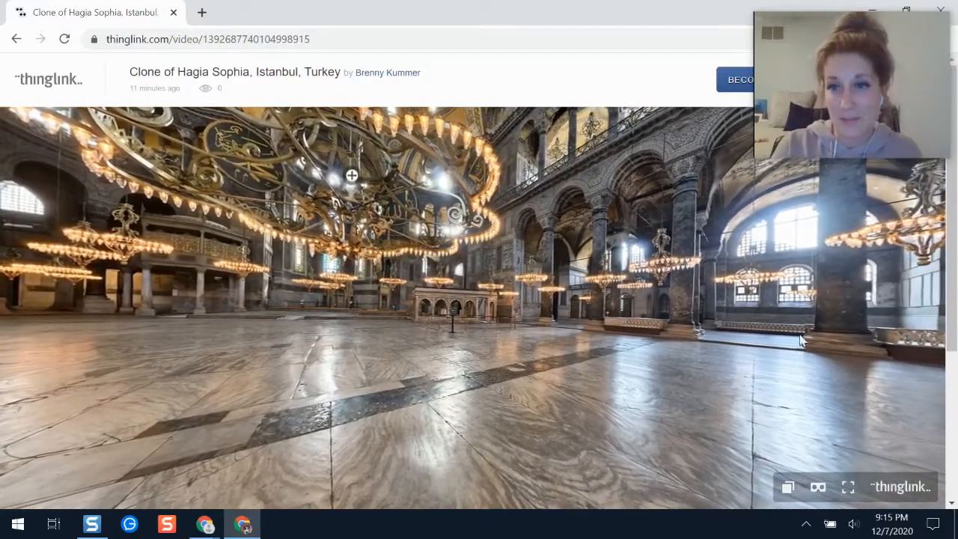
# Step: Test the shared scene as a viewer by opening the green book tag and following its "About" button to the Britannica article
pyautogui.moveTo(799, 341); pyautogui.dragTo(140, 328)
pyautogui.moveTo(625, 336); pyautogui.dragTo(503, 334)
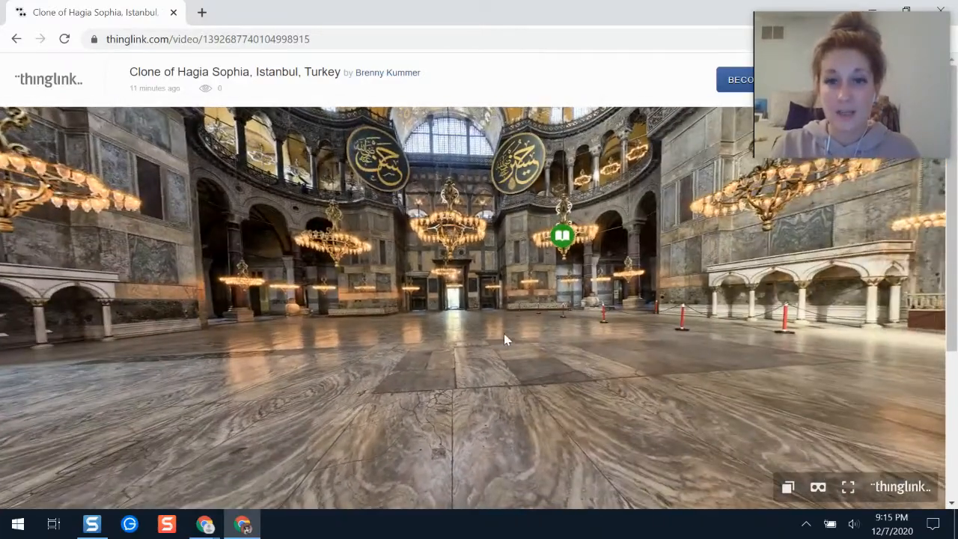
pyautogui.click(562, 238)
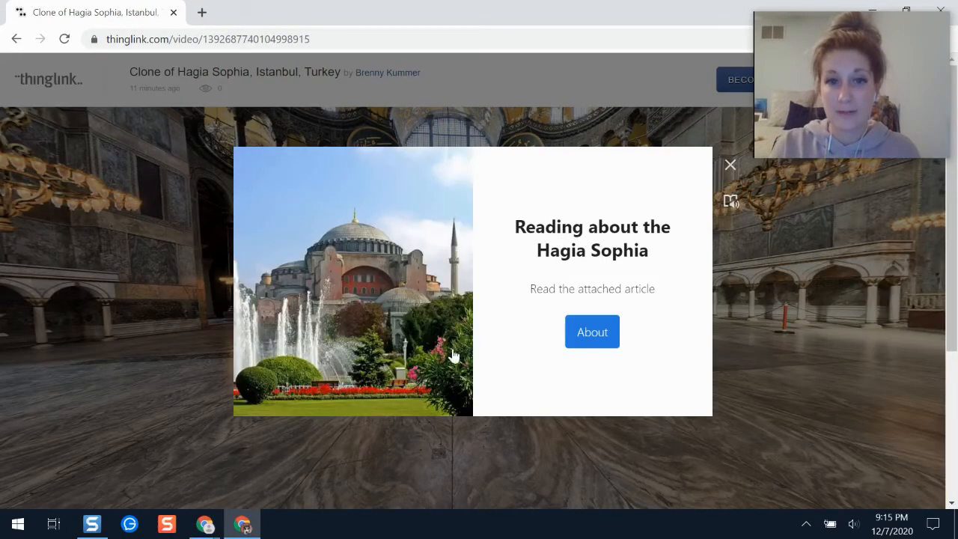
pyautogui.click(592, 332)
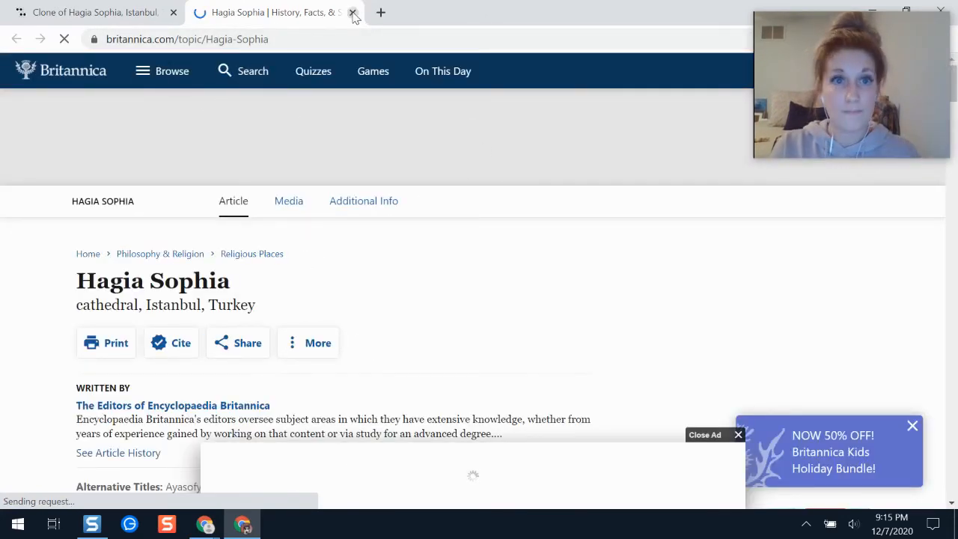
pyautogui.click(213, 534)
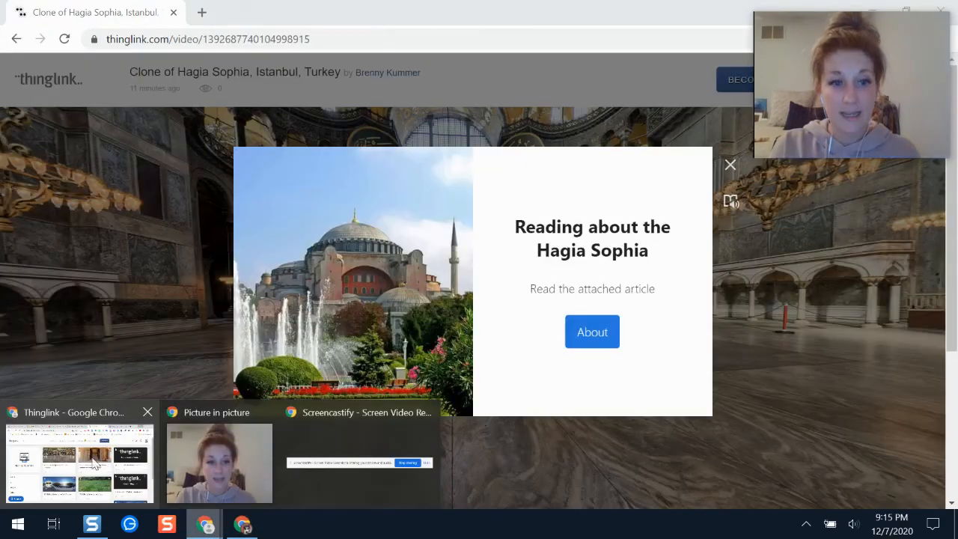